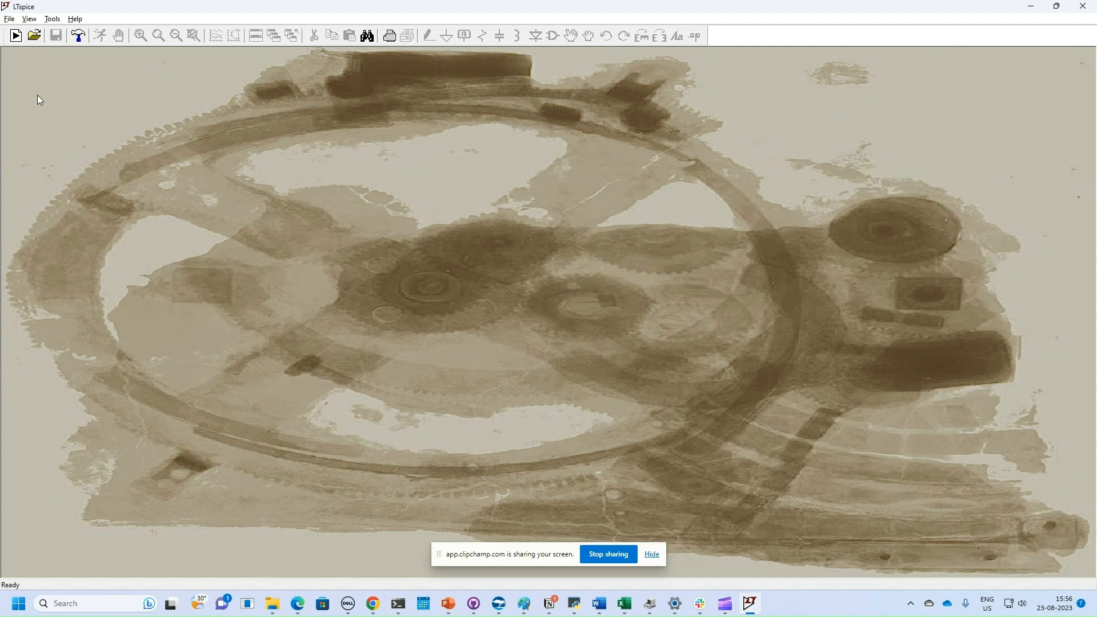
# Step: Open a new, untitled symbol editor with File > New Symbol
pyautogui.click(9, 20)
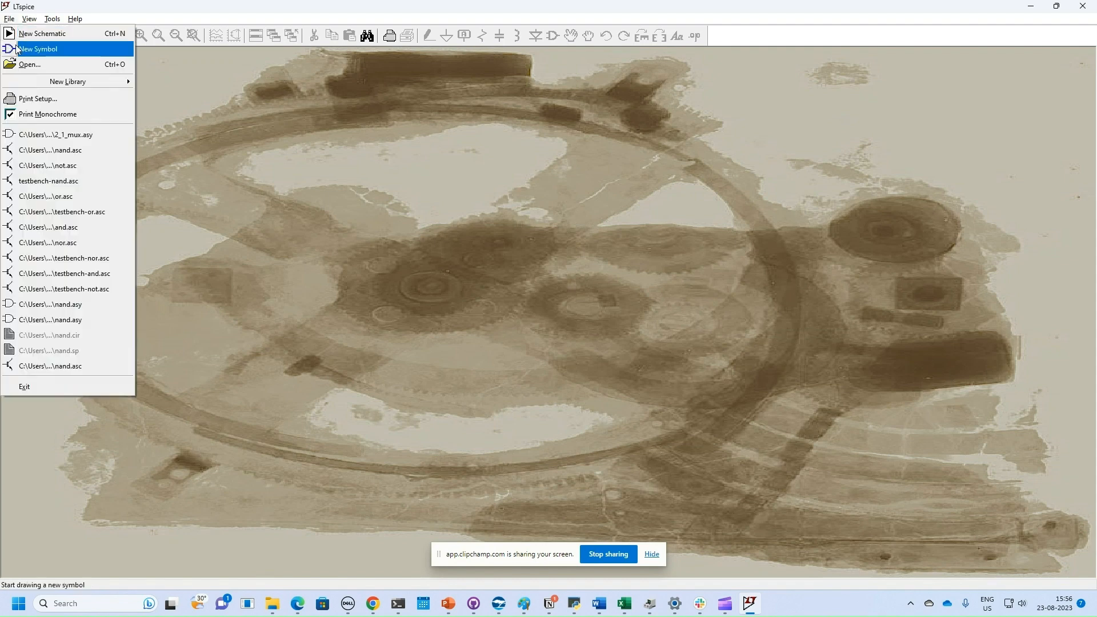
pyautogui.click(38, 50)
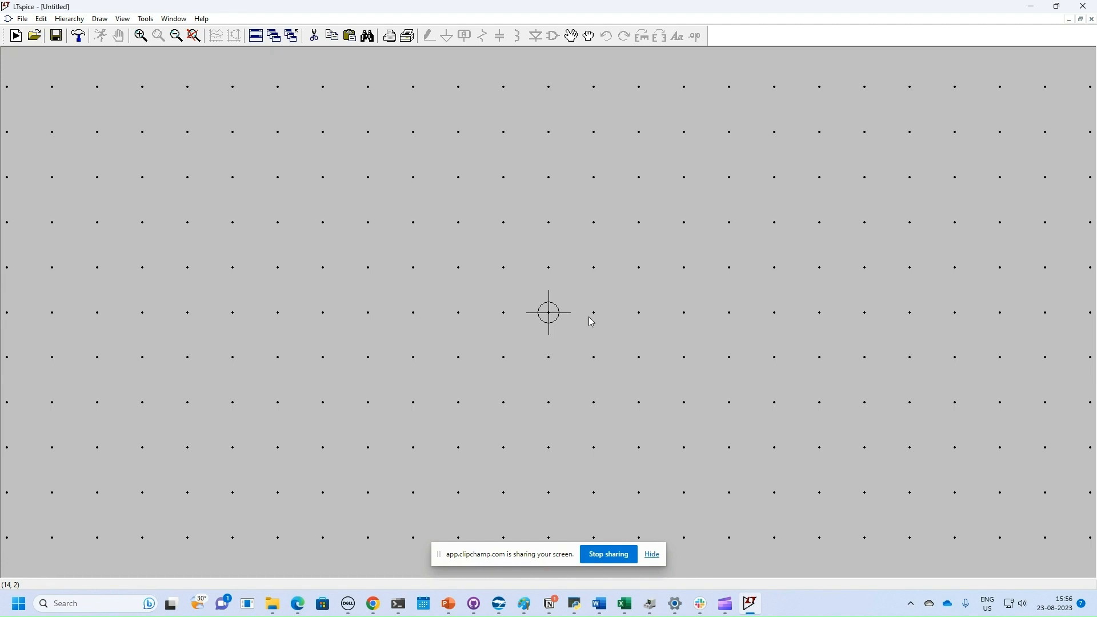
# Step: Draw a short arc just left of the symbol's centre
pyautogui.click(100, 19)
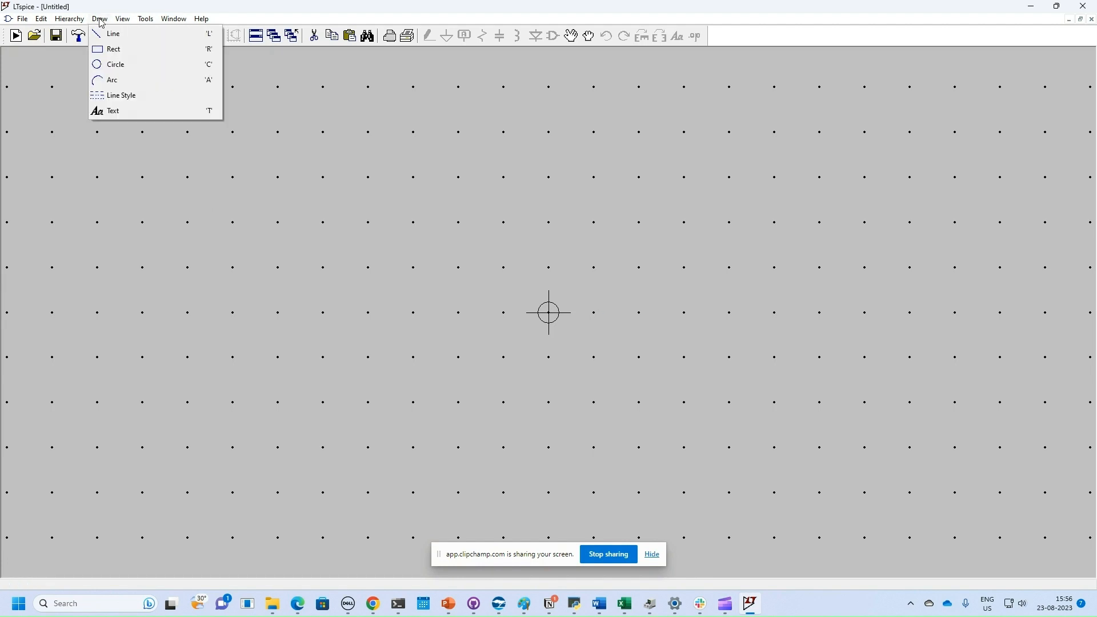
pyautogui.click(122, 91)
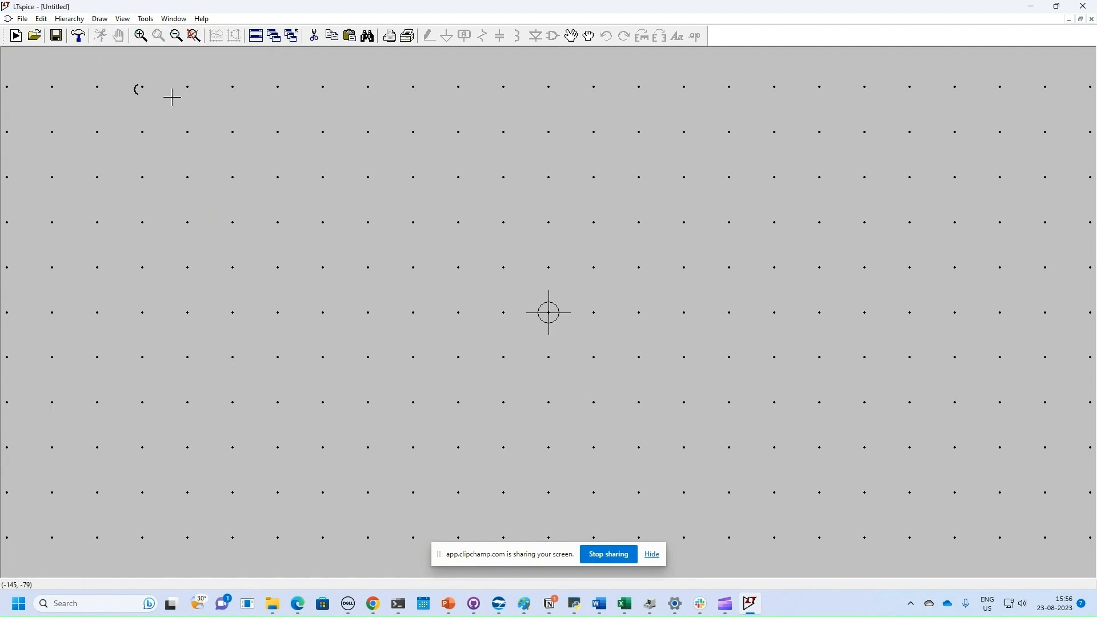
pyautogui.click(458, 222)
pyautogui.click(476, 313)
pyautogui.click(469, 312)
pyautogui.click(459, 222)
# Step: Draw a taller arc to the right of the first one
pyautogui.click(100, 20)
pyautogui.click(113, 80)
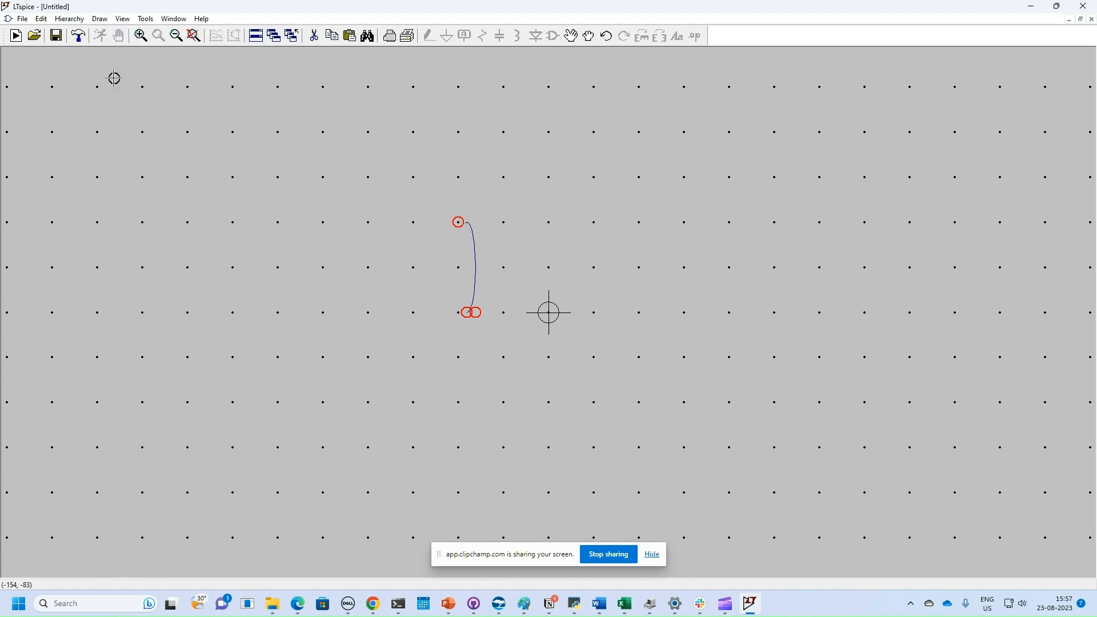
pyautogui.click(639, 221)
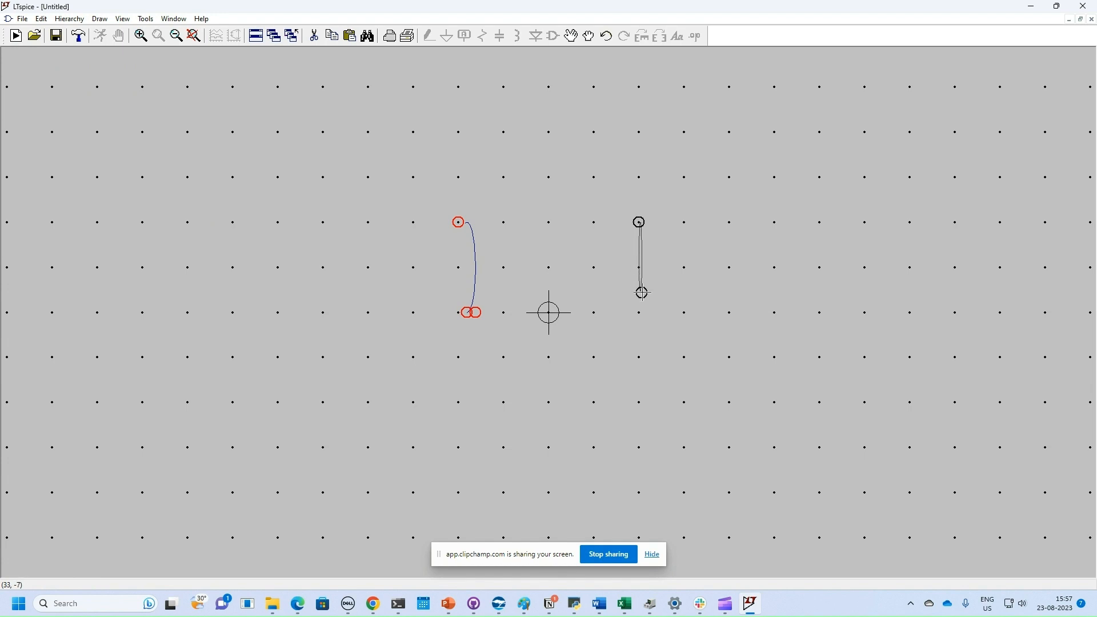
pyautogui.click(667, 355)
pyautogui.click(653, 355)
pyautogui.click(639, 221)
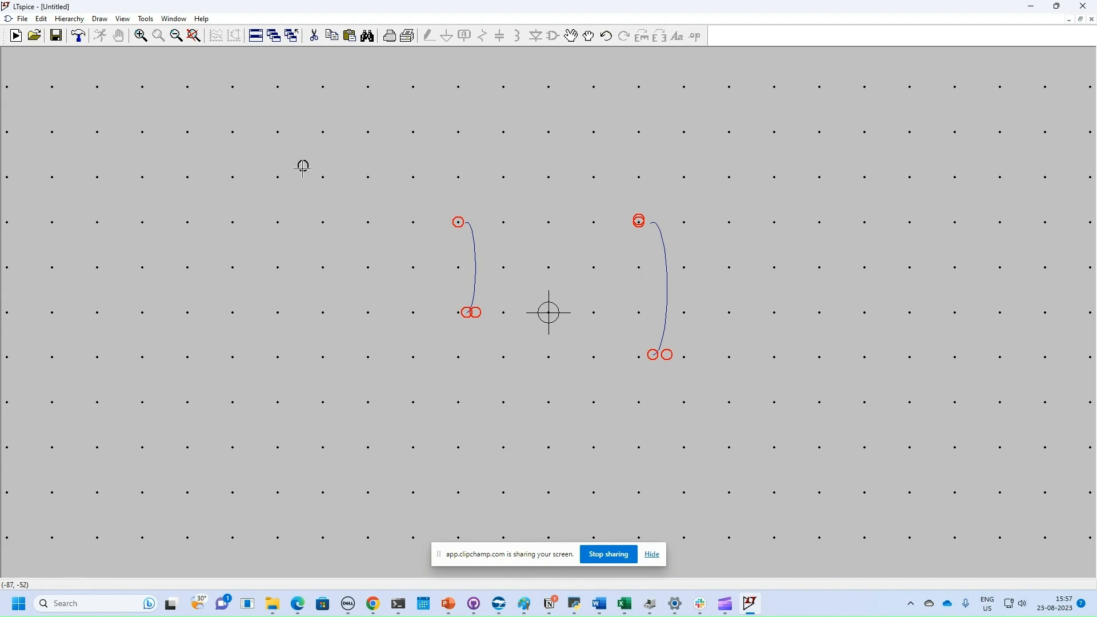
# Step: Draw a tall narrow arc at the far left of the symbol
pyautogui.click(233, 177)
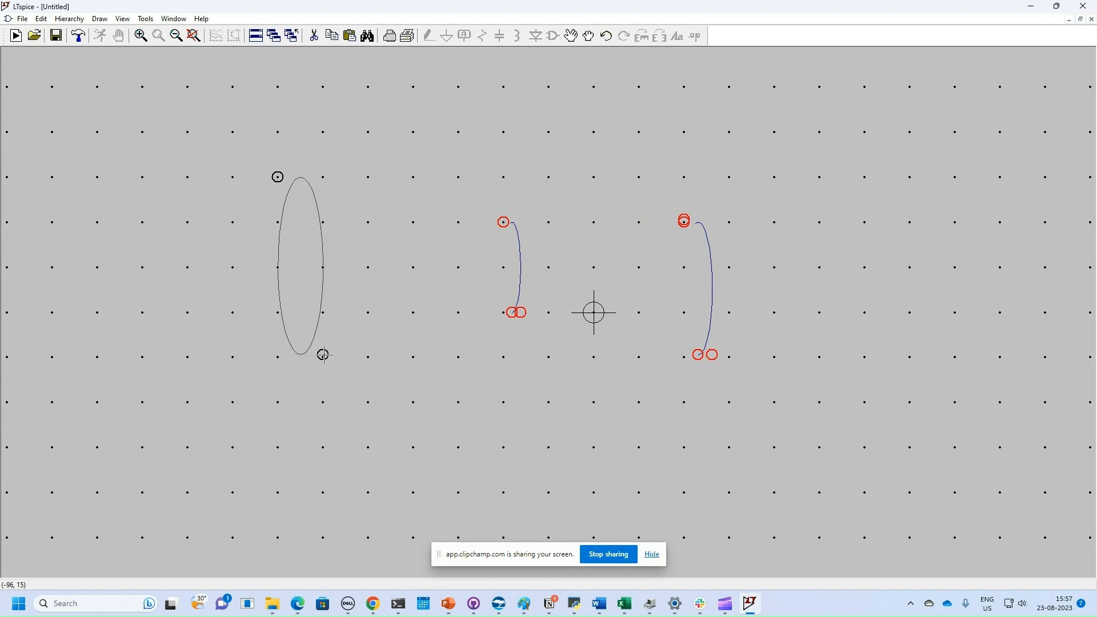
pyautogui.click(324, 355)
pyautogui.click(301, 355)
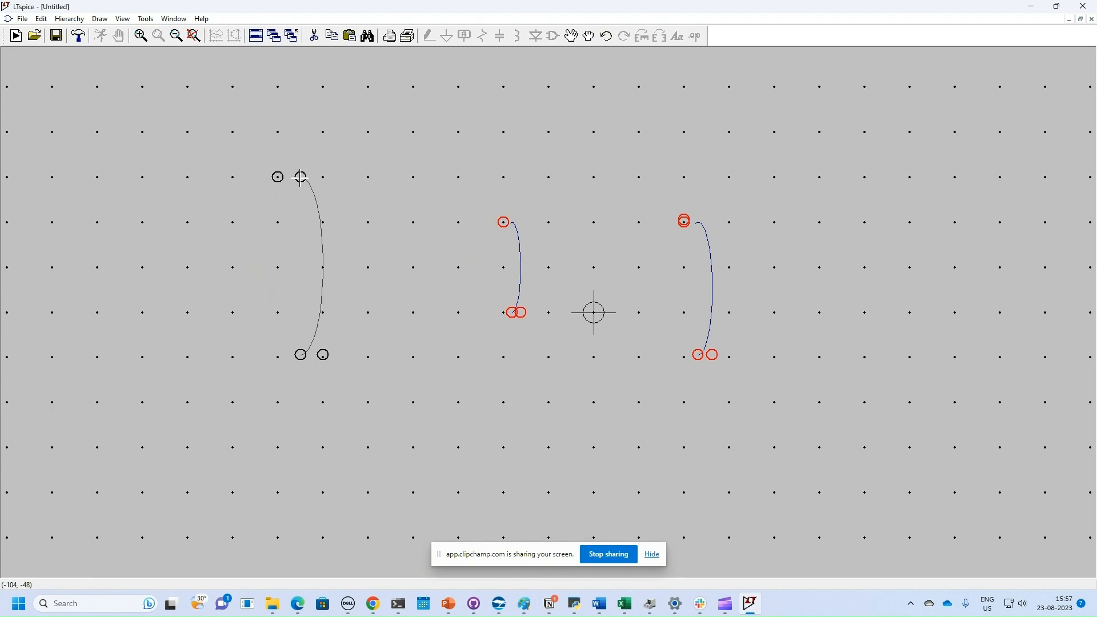
pyautogui.click(301, 178)
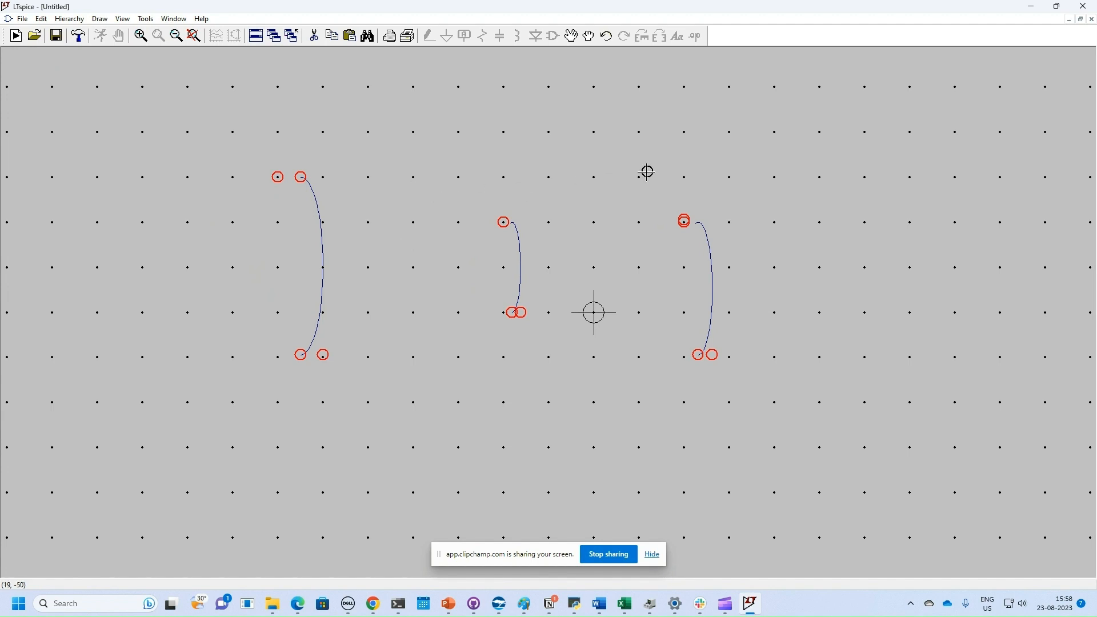
# Step: Draw a large half-circle arc on the right side
pyautogui.click(775, 177)
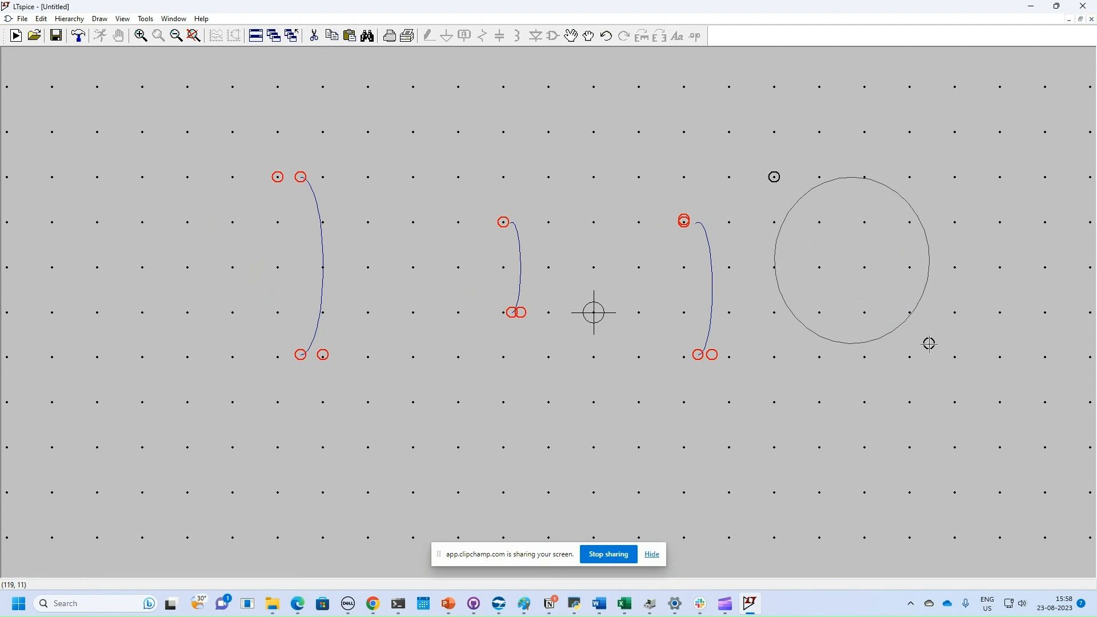
pyautogui.click(967, 358)
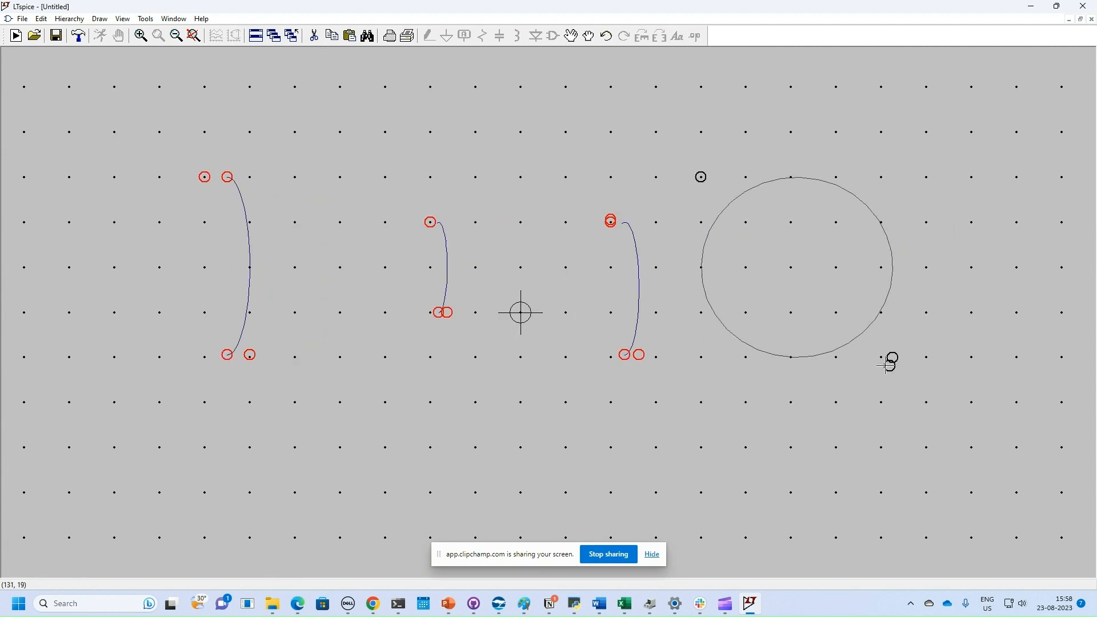
pyautogui.click(794, 357)
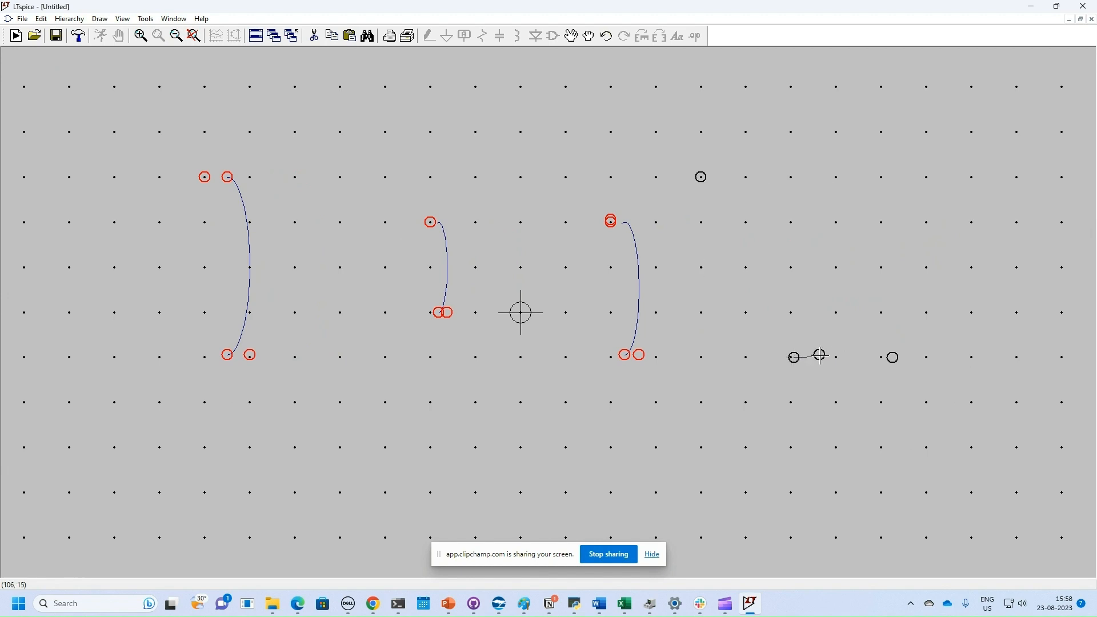
pyautogui.click(792, 176)
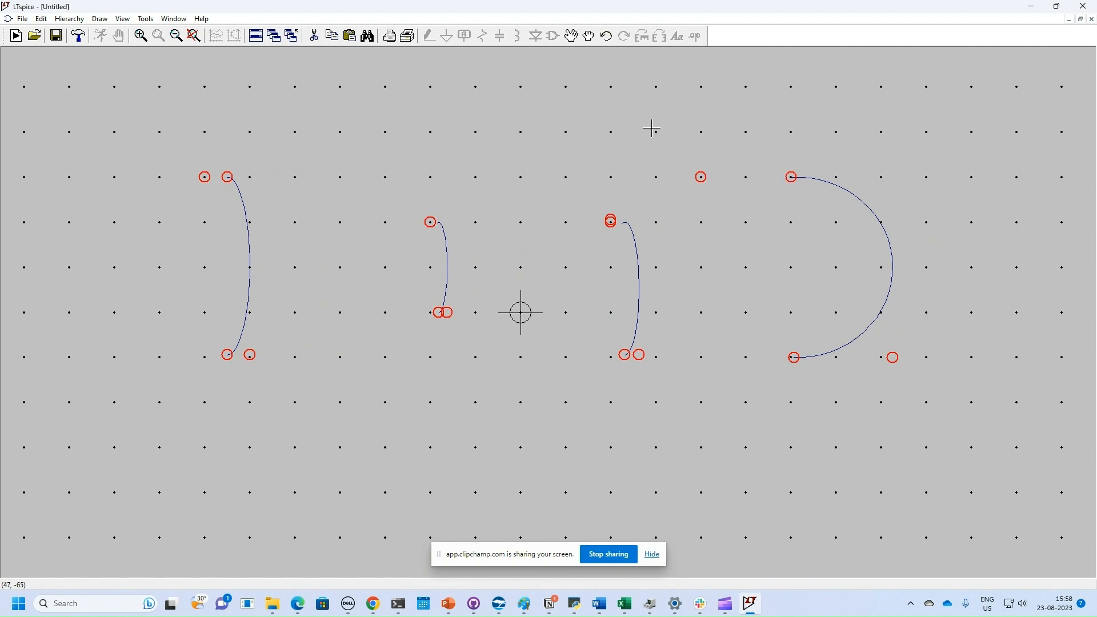
# Step: Cut away the two middle arcs and butt the tall arc against the half-circle
pyautogui.click(591, 42)
pyautogui.click(314, 36)
pyautogui.moveTo(379, 132); pyautogui.dragTo(659, 403)
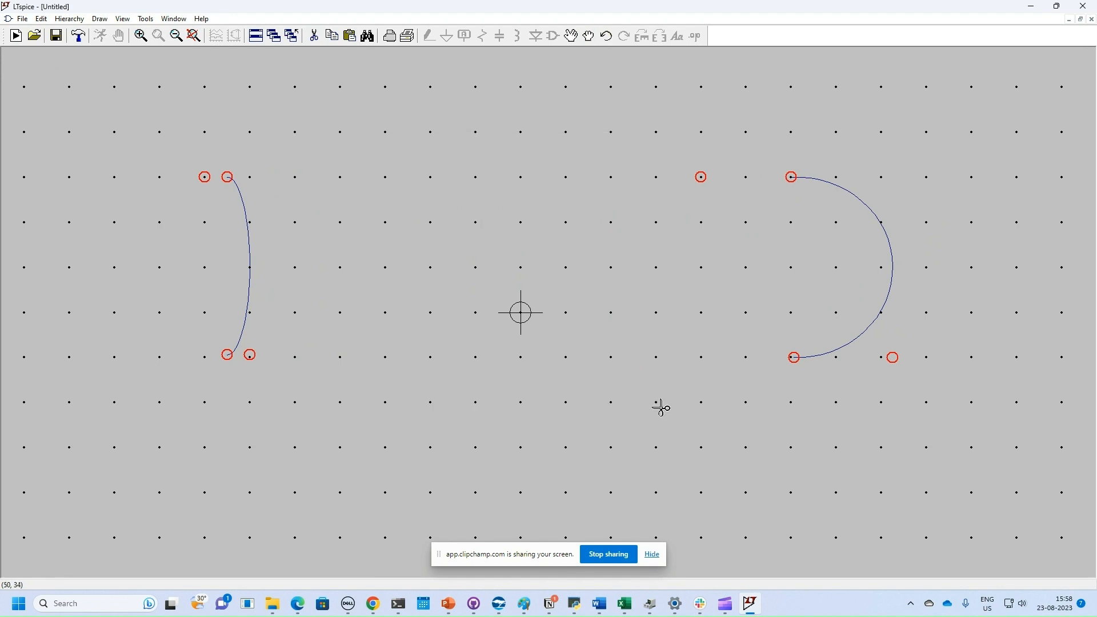
pyautogui.click(588, 36)
pyautogui.moveTo(150, 129); pyautogui.dragTo(327, 419)
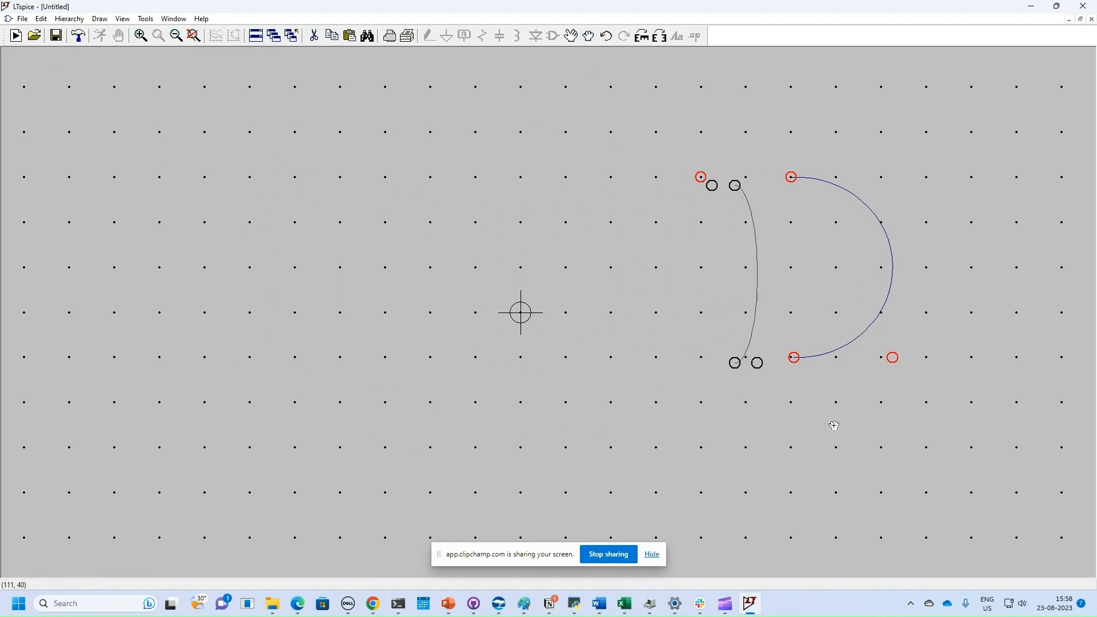
pyautogui.click(893, 419)
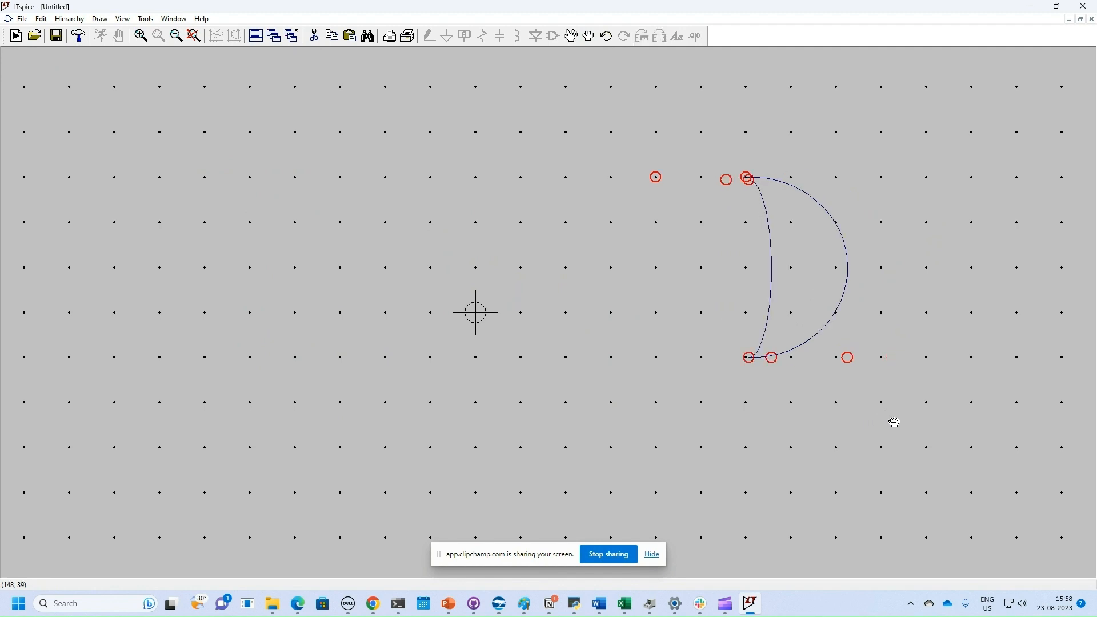
# Step: Move the whole OR outline left and down to sit over the symbol's origin
pyautogui.click(588, 38)
pyautogui.moveTo(577, 107)
pyautogui.mouseDown()
pyautogui.moveTo(856, 355)
pyautogui.moveTo(965, 436)
pyautogui.mouseUp()
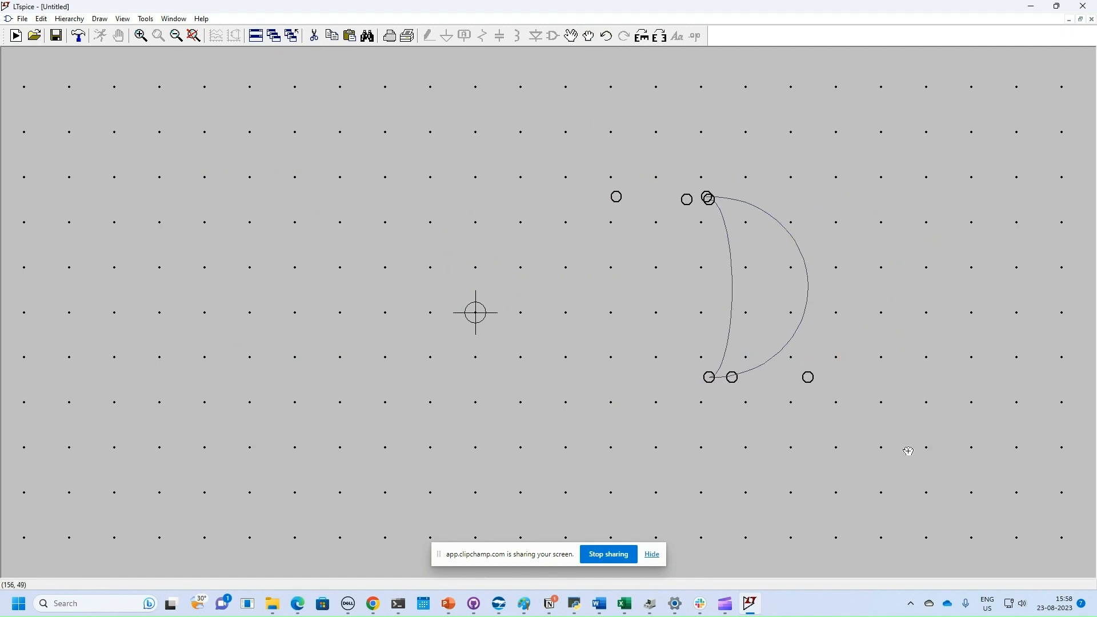
pyautogui.moveTo(673, 467)
pyautogui.mouseDown()
pyautogui.moveTo(625, 470)
pyautogui.moveTo(633, 474)
pyautogui.mouseUp()
pyautogui.click(634, 474)
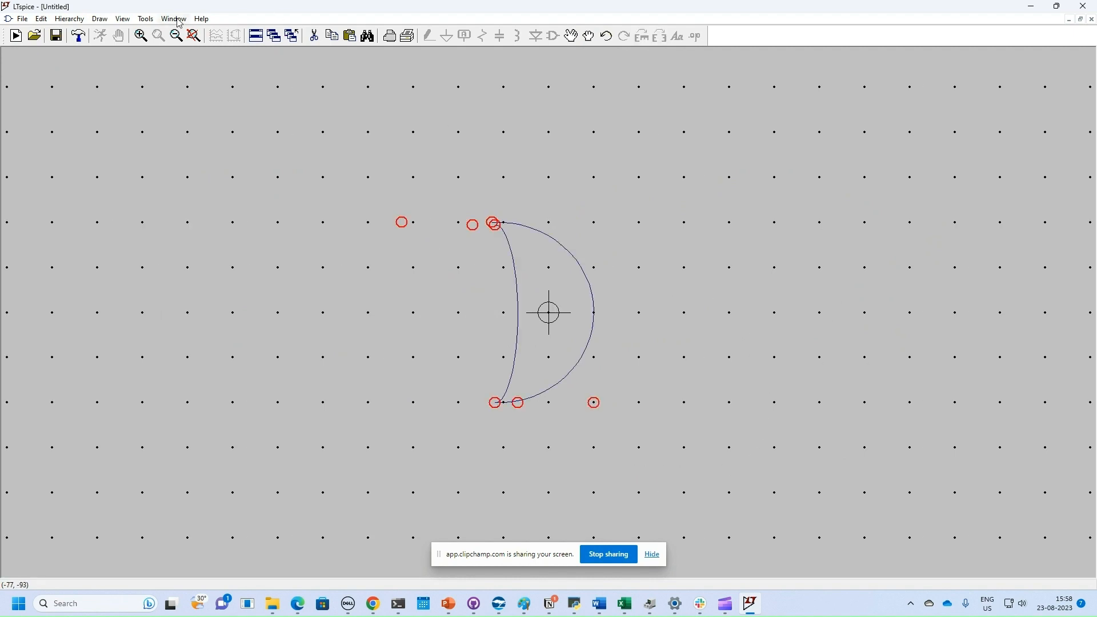
# Step: Draw the upper horizontal input line leftward from the back curve
pyautogui.click(99, 23)
pyautogui.click(112, 34)
pyautogui.click(515, 267)
pyautogui.click(413, 267)
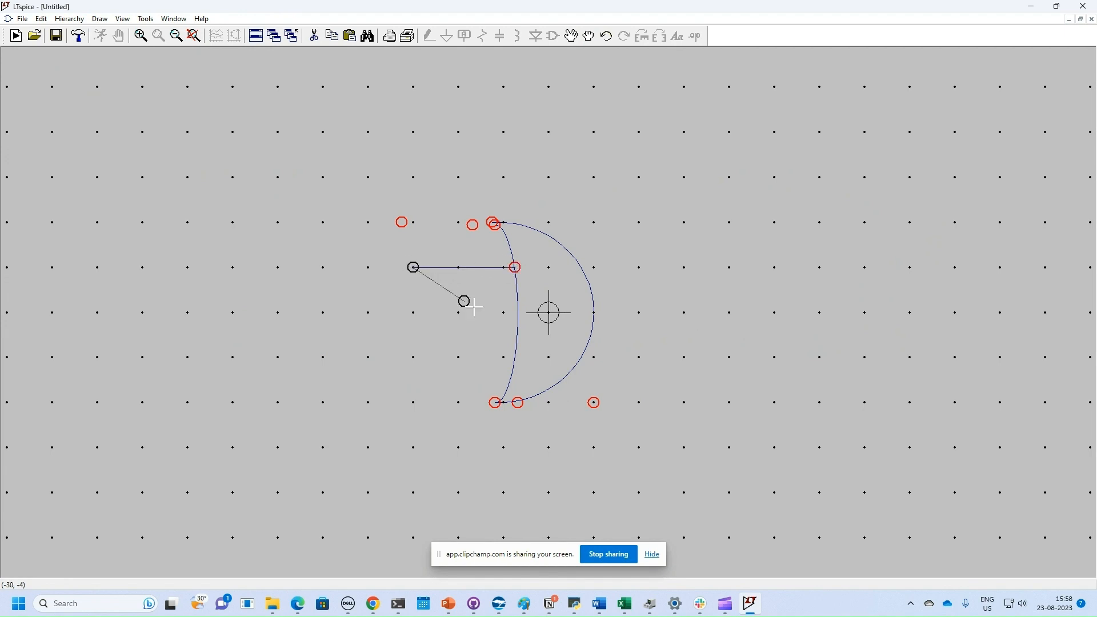
pyautogui.rightClick(502, 358)
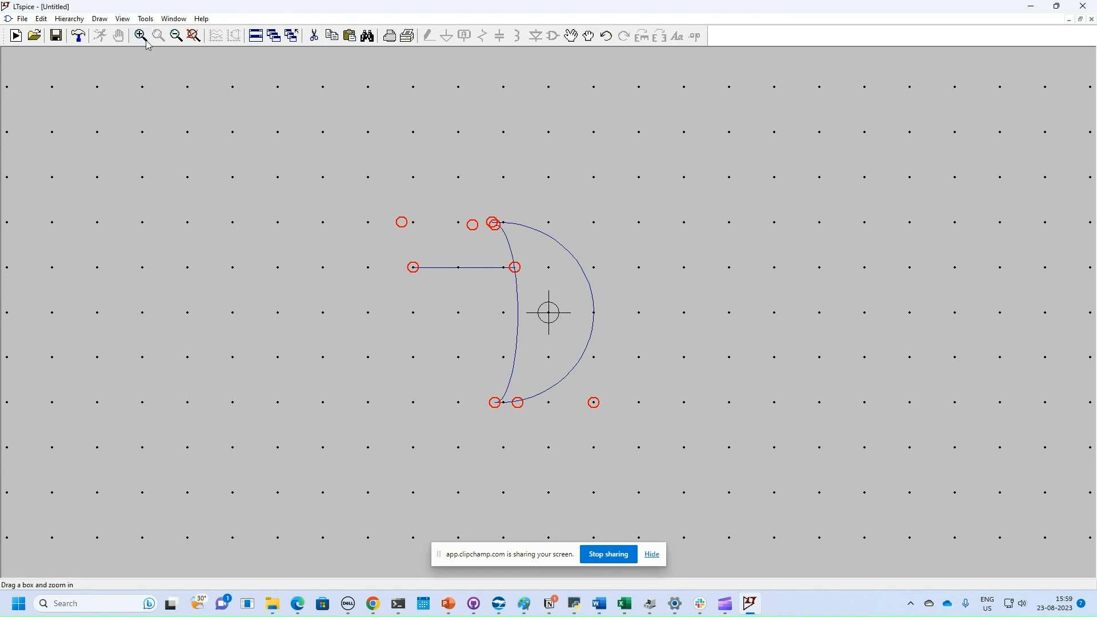
# Step: Draw the matching lower input line leftward from the back curve
pyautogui.click(101, 20)
pyautogui.click(108, 35)
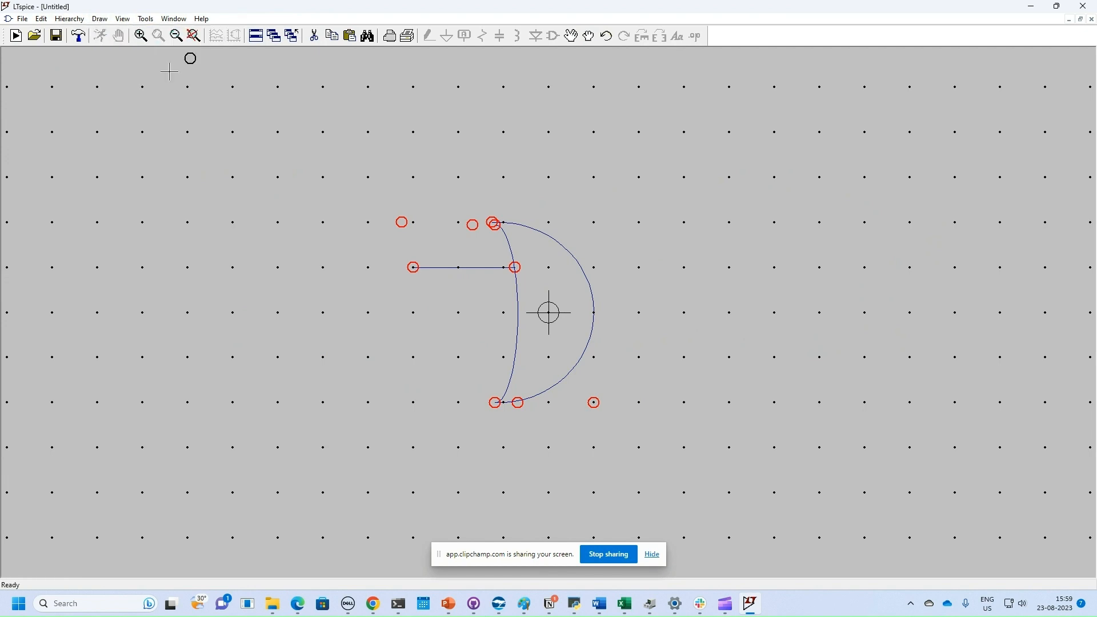
pyautogui.click(515, 358)
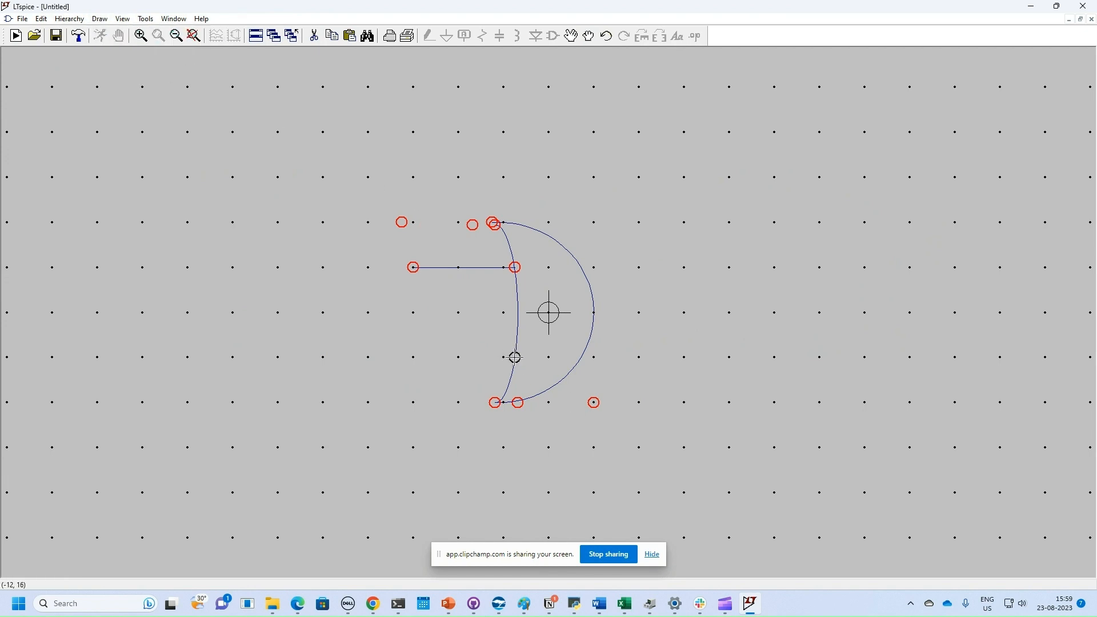
pyautogui.click(413, 358)
pyautogui.click(98, 20)
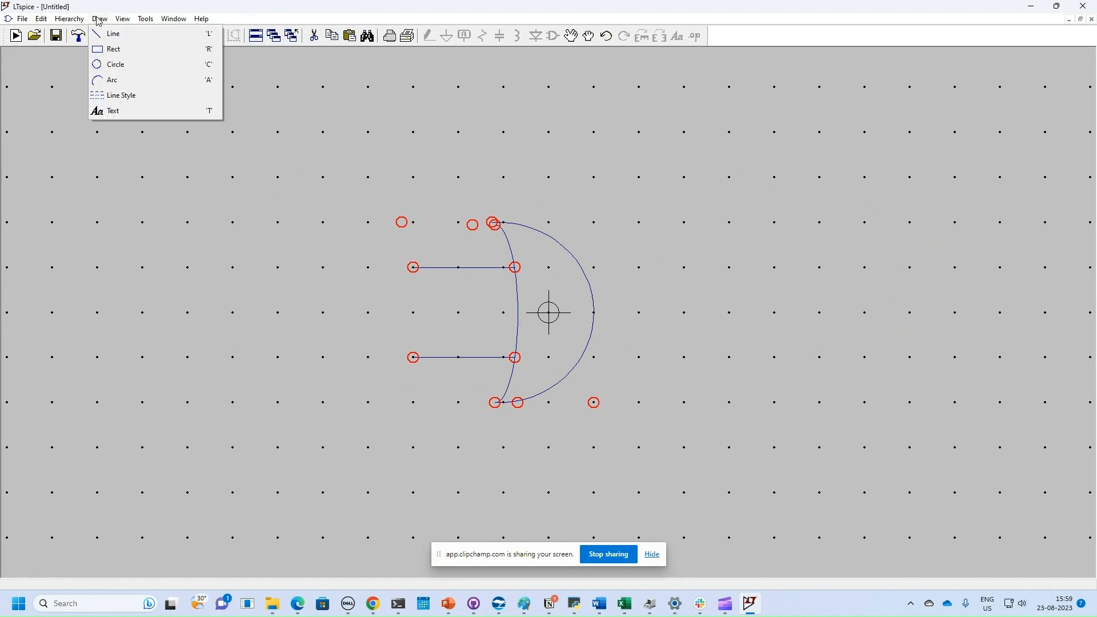
# Step: Draw a small circle and move it against the outline's tip as the inversion bubble
pyautogui.click(117, 64)
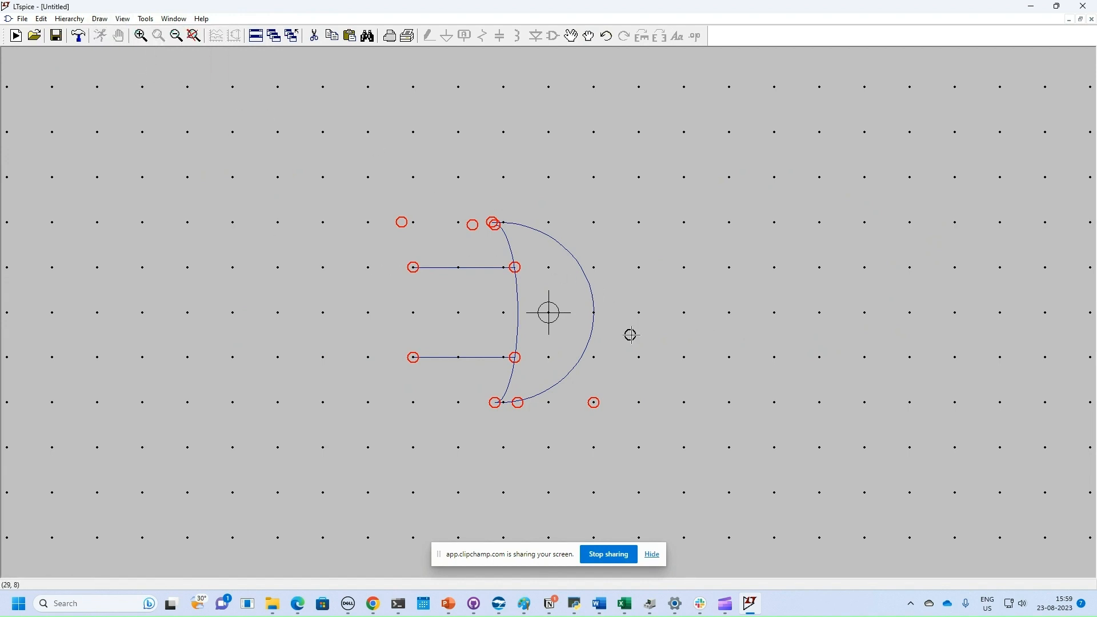
pyautogui.click(676, 298)
pyautogui.click(705, 326)
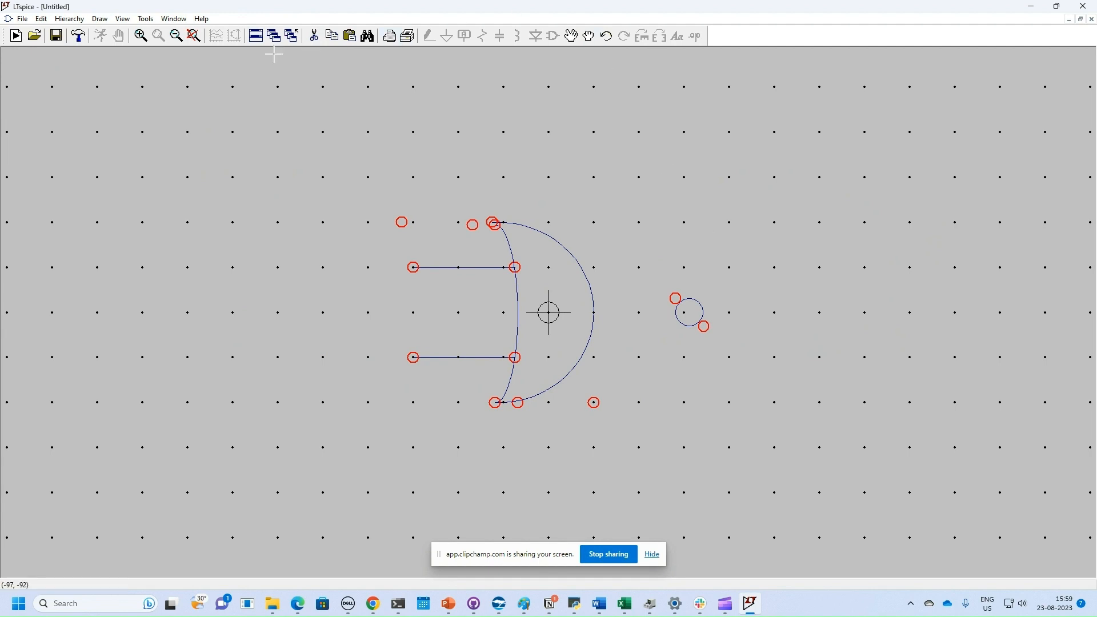
pyautogui.click(589, 36)
pyautogui.moveTo(644, 260); pyautogui.dragTo(754, 371)
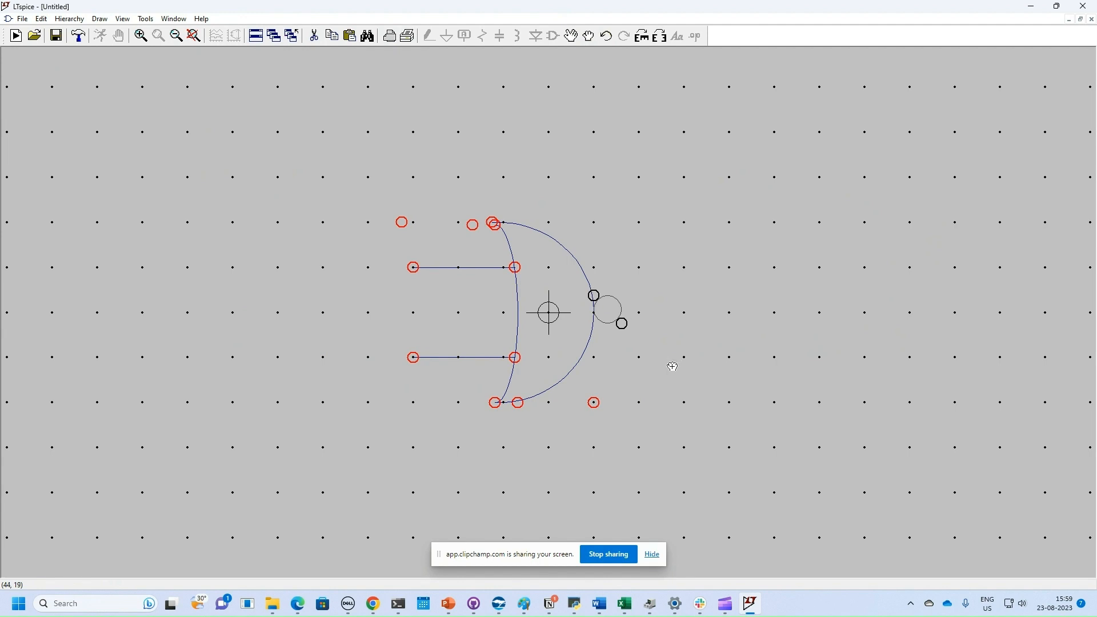
pyautogui.click(673, 366)
# Step: Draw a short horizontal output line to the right of the bubble
pyautogui.click(100, 19)
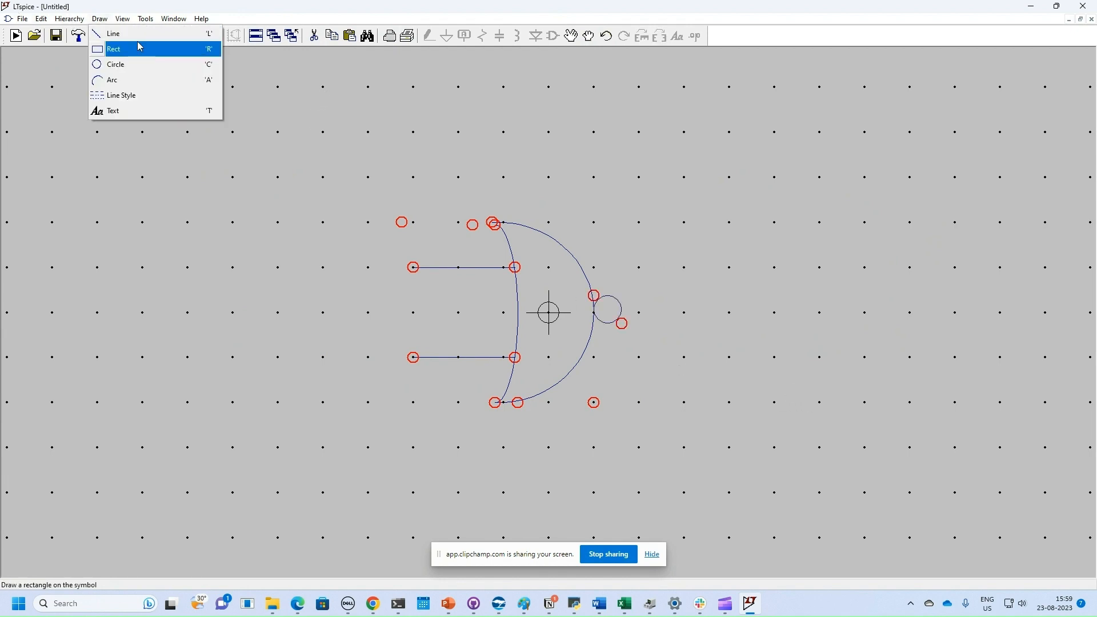
pyautogui.click(160, 50)
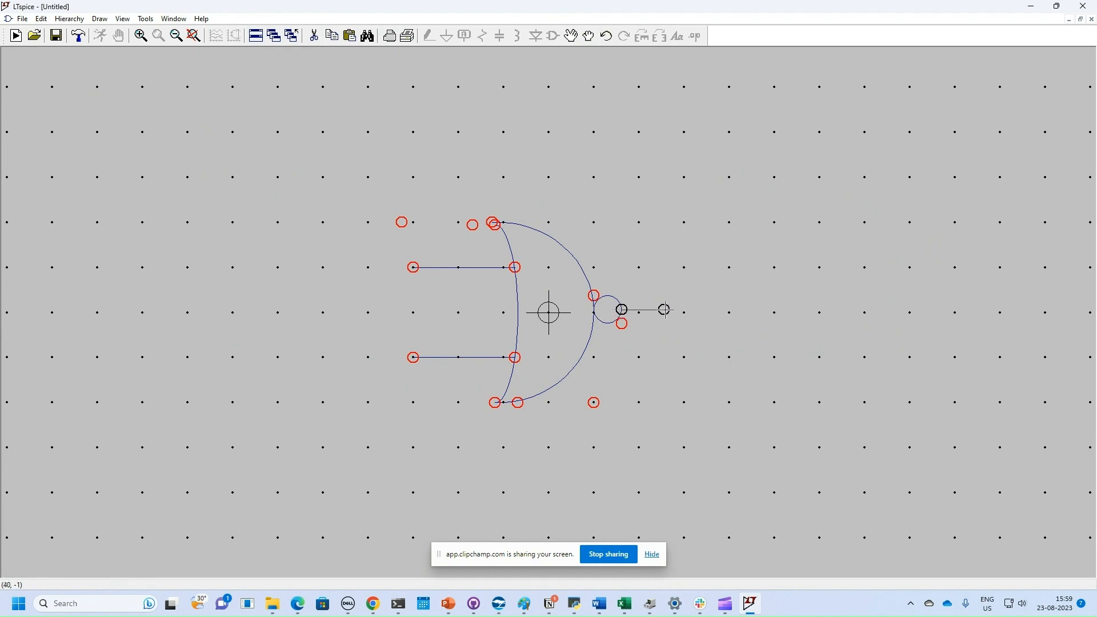
pyautogui.press('Escape')
pyautogui.click(100, 19)
pyautogui.click(113, 38)
pyautogui.click(683, 313)
pyautogui.click(621, 313)
pyautogui.rightClick(702, 342)
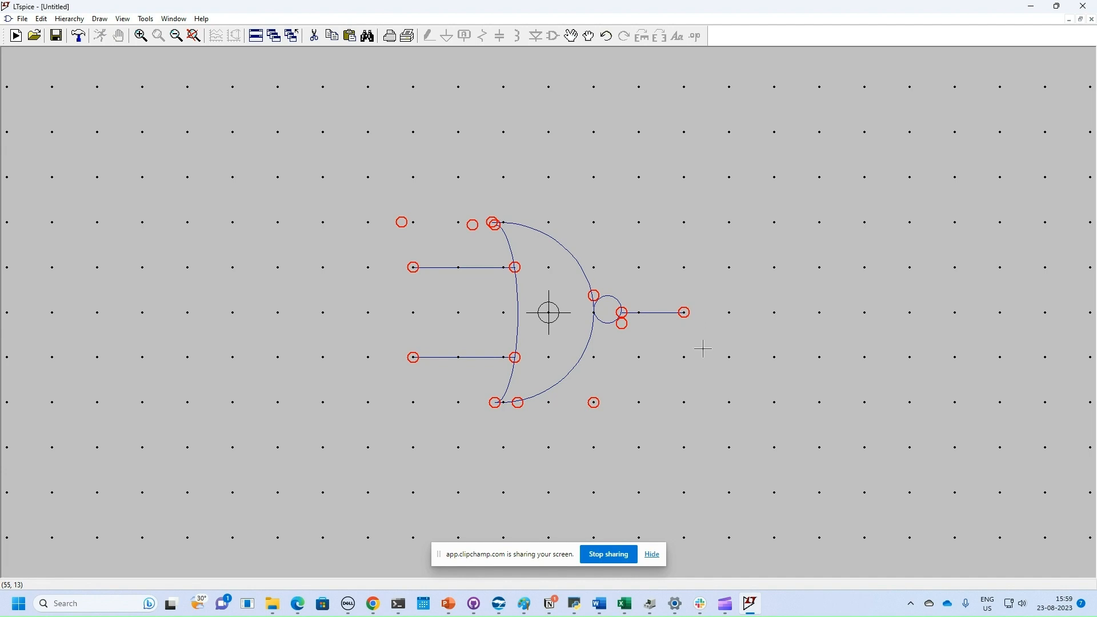
# Step: Add a pin labelled 'a' at the end of the upper input line
pyautogui.rightClick(736, 151)
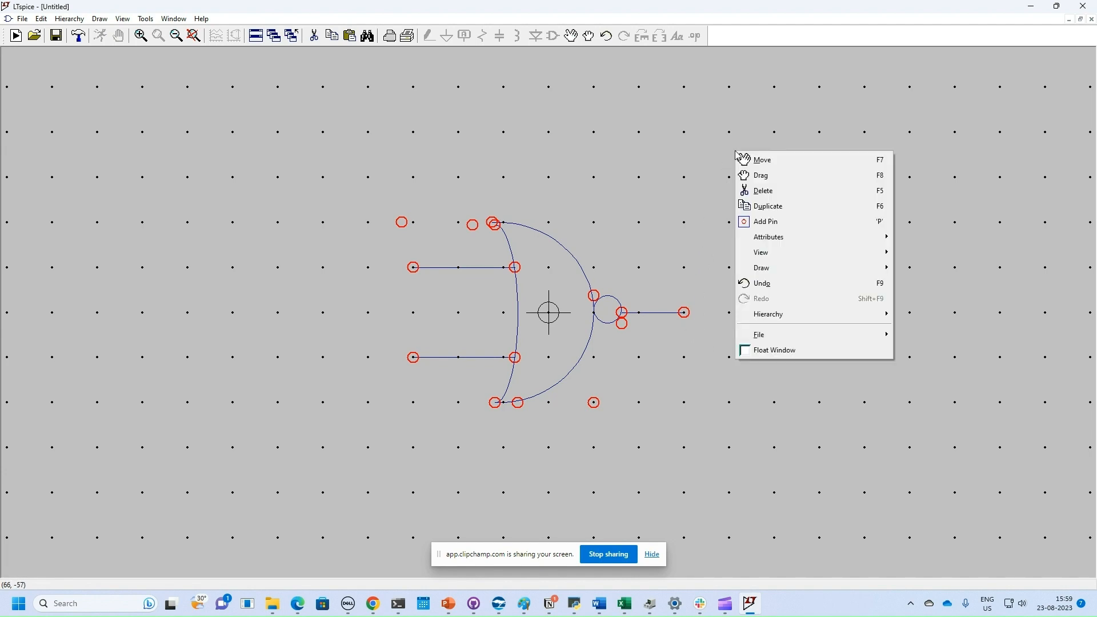
pyautogui.click(813, 228)
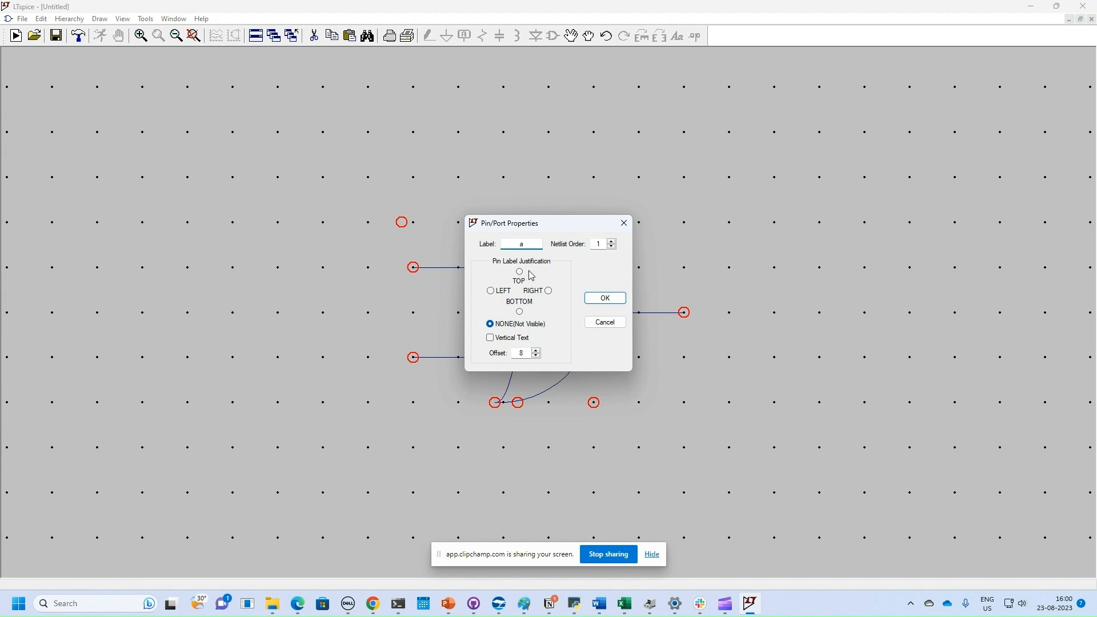
pyautogui.moveTo(546, 230); pyautogui.dragTo(722, 143)
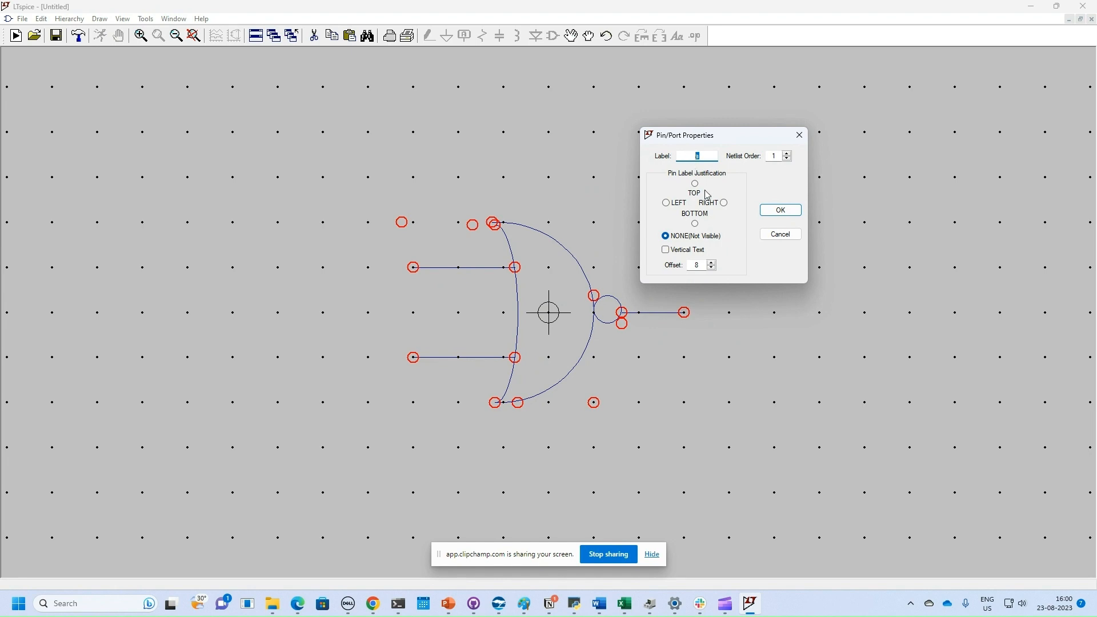
pyautogui.click(779, 213)
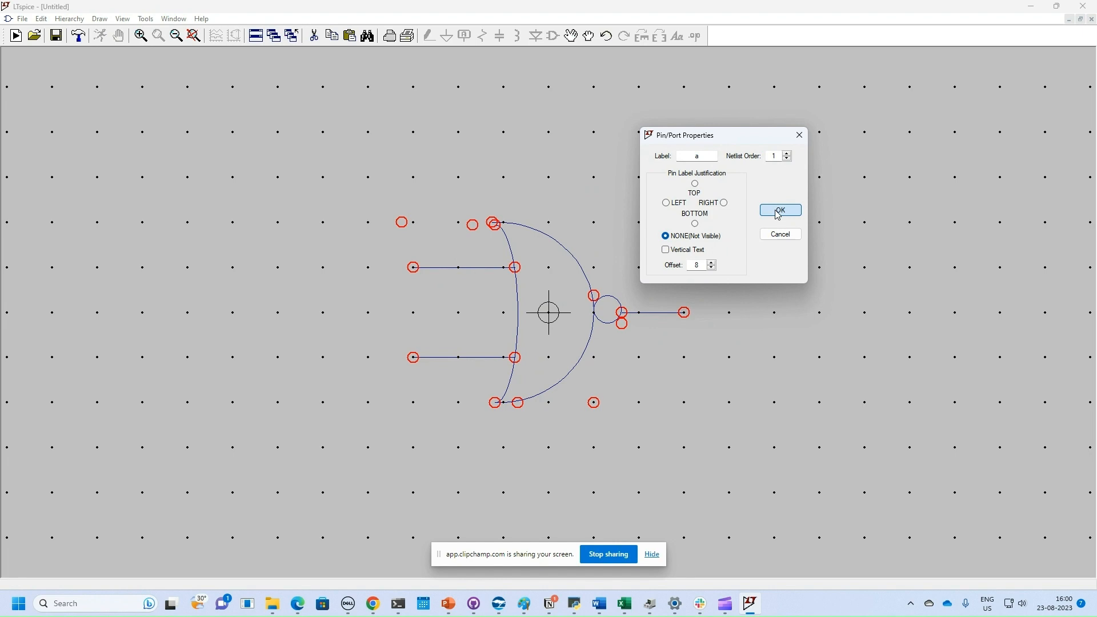
pyautogui.click(413, 266)
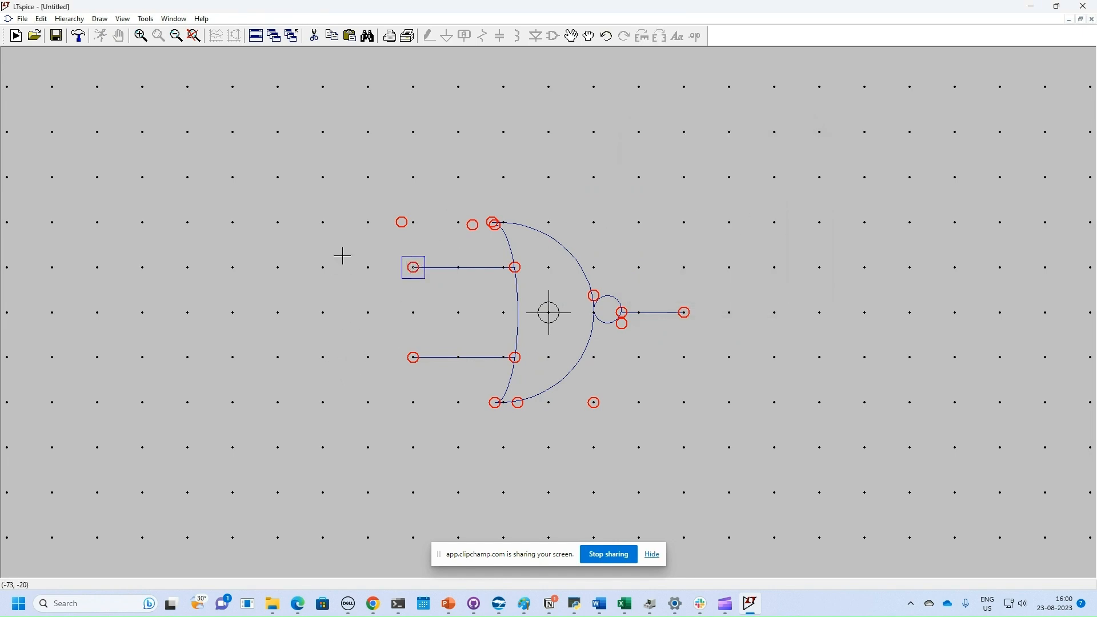
# Step: Duplicate the pin to the lower input line's end and the output line's end
pyautogui.press('F6')
pyautogui.moveTo(367, 238)
pyautogui.mouseDown()
pyautogui.moveTo(465, 307)
pyautogui.moveTo(459, 300)
pyautogui.mouseUp()
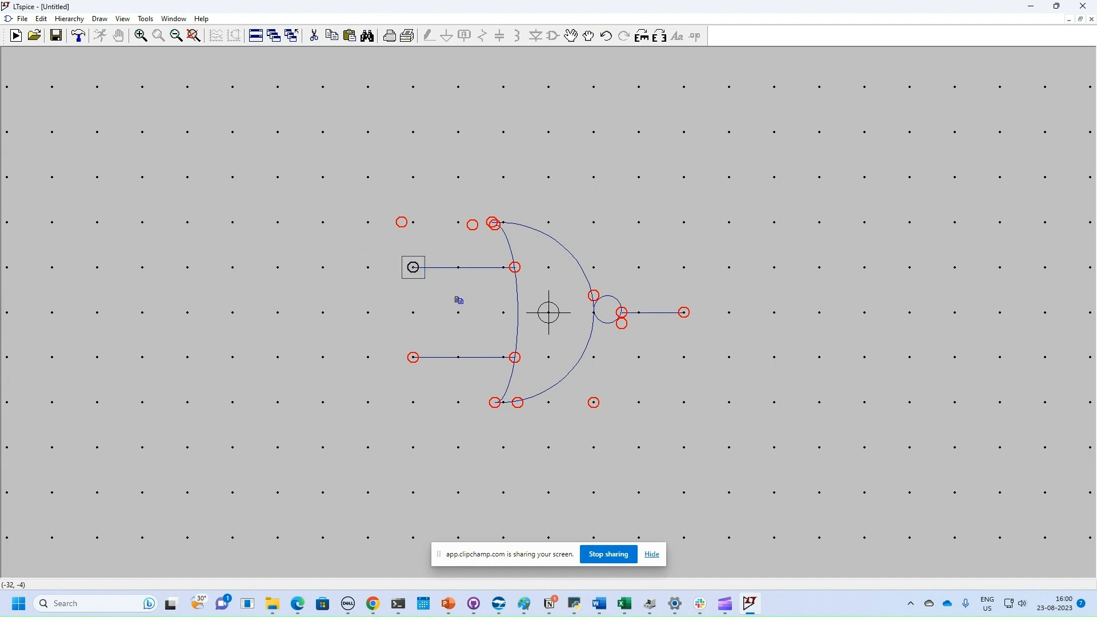
pyautogui.click(453, 387)
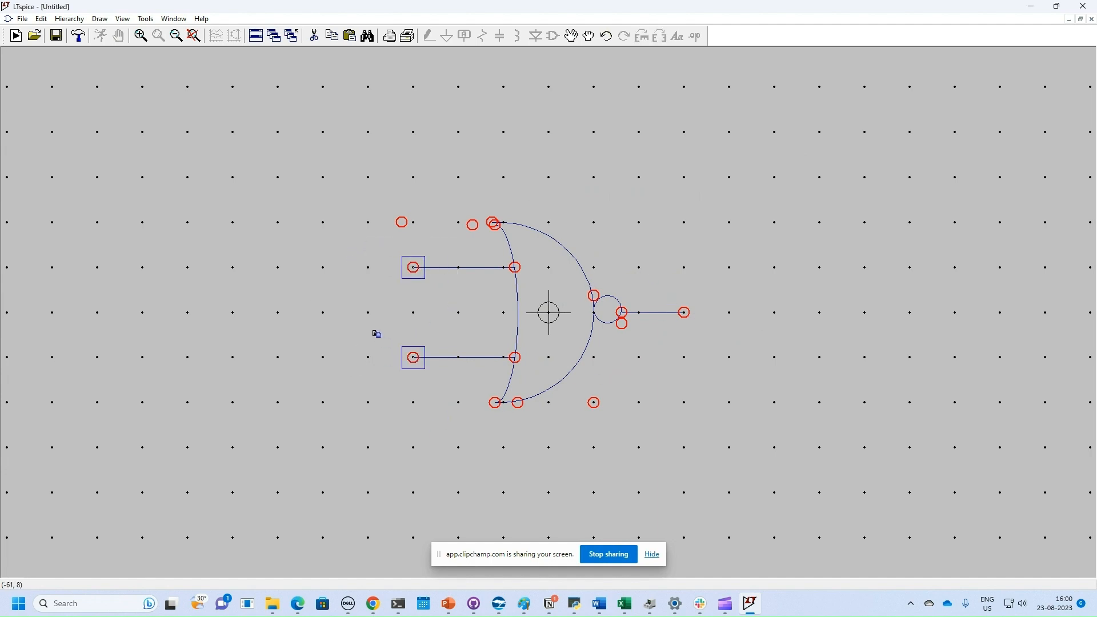
pyautogui.moveTo(367, 324); pyautogui.dragTo(452, 399)
pyautogui.click(728, 350)
# Step: Make the upper pin's label 'a' visible, justified to the left
pyautogui.rightClick(415, 267)
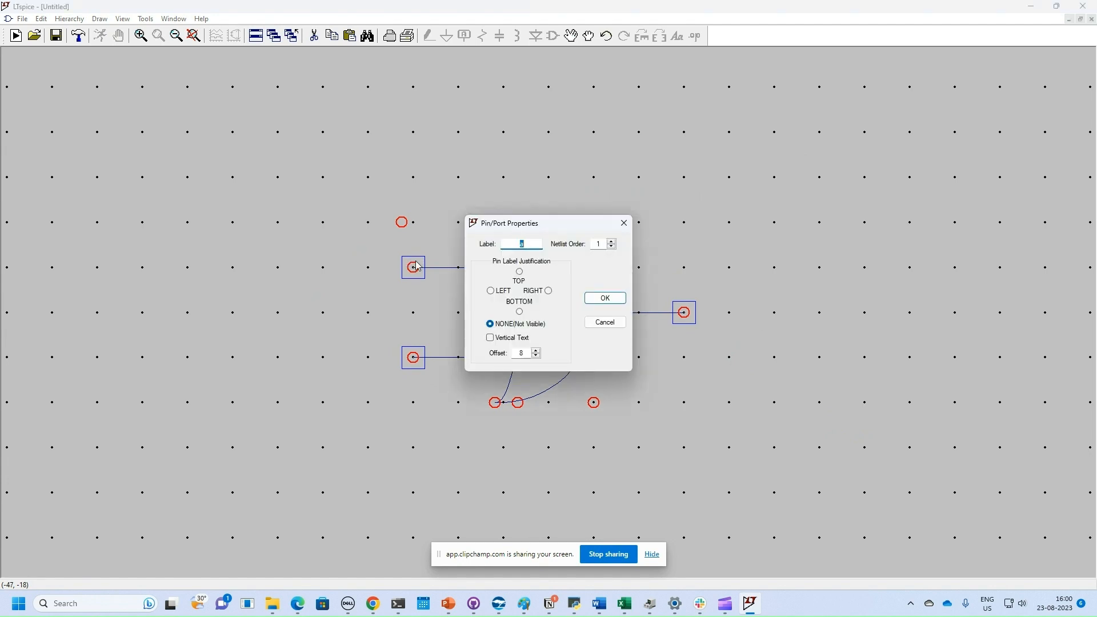
pyautogui.moveTo(577, 224); pyautogui.dragTo(830, 84)
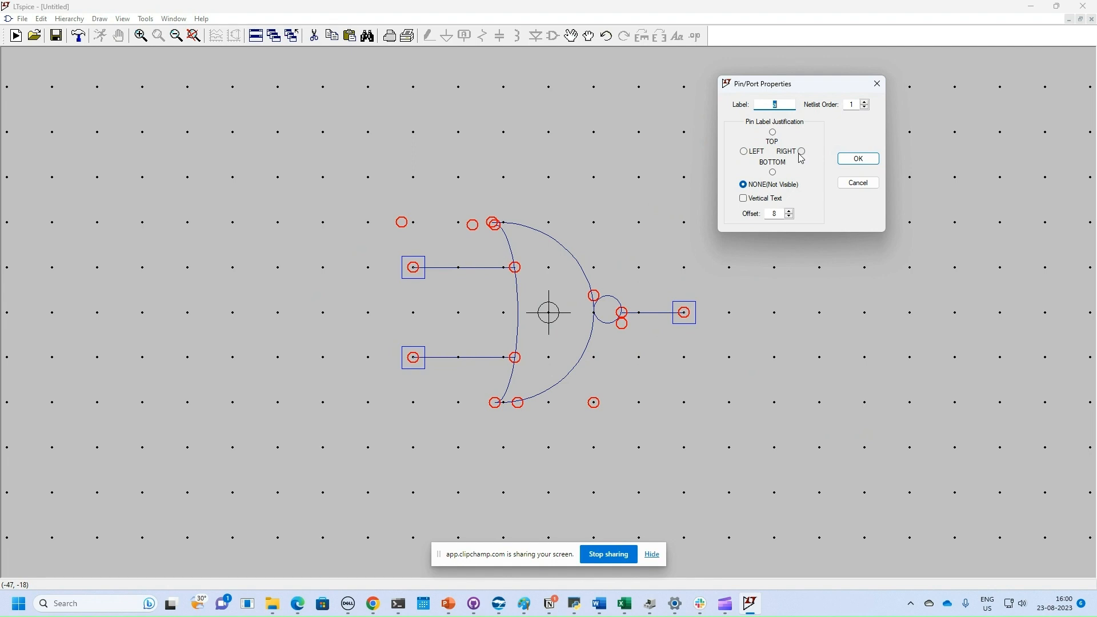
pyautogui.click(746, 153)
pyautogui.click(859, 159)
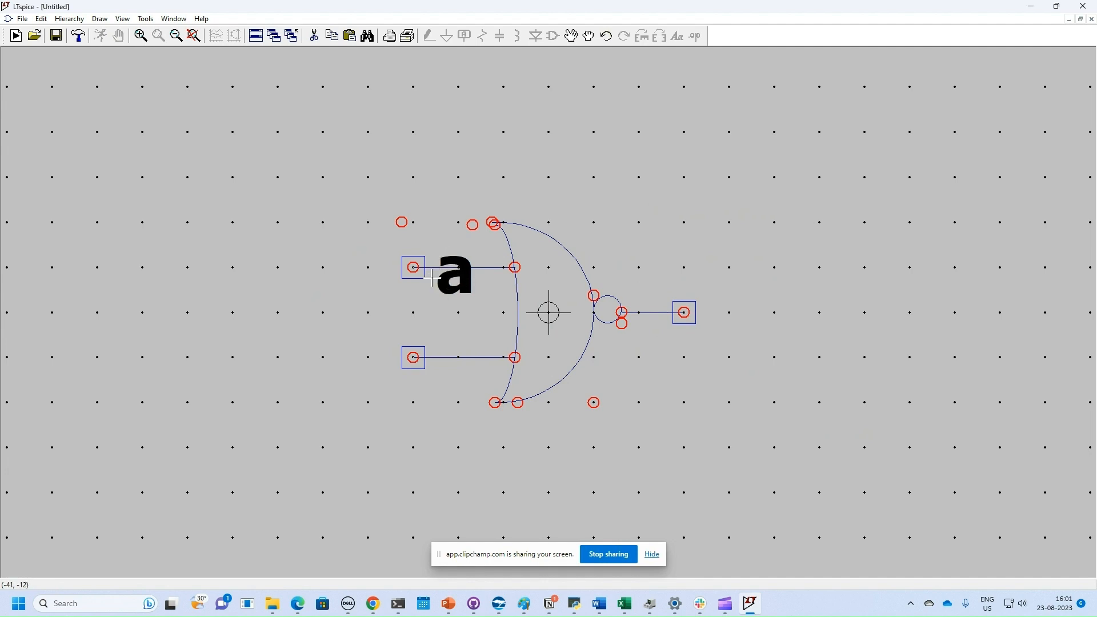
pyautogui.click(415, 262)
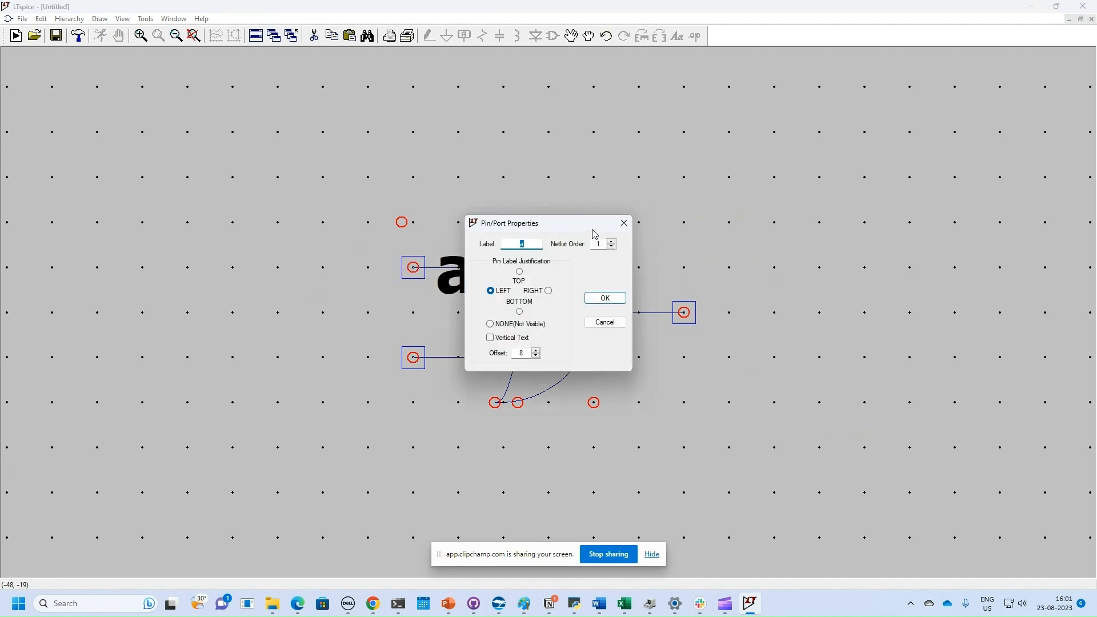
pyautogui.click(624, 223)
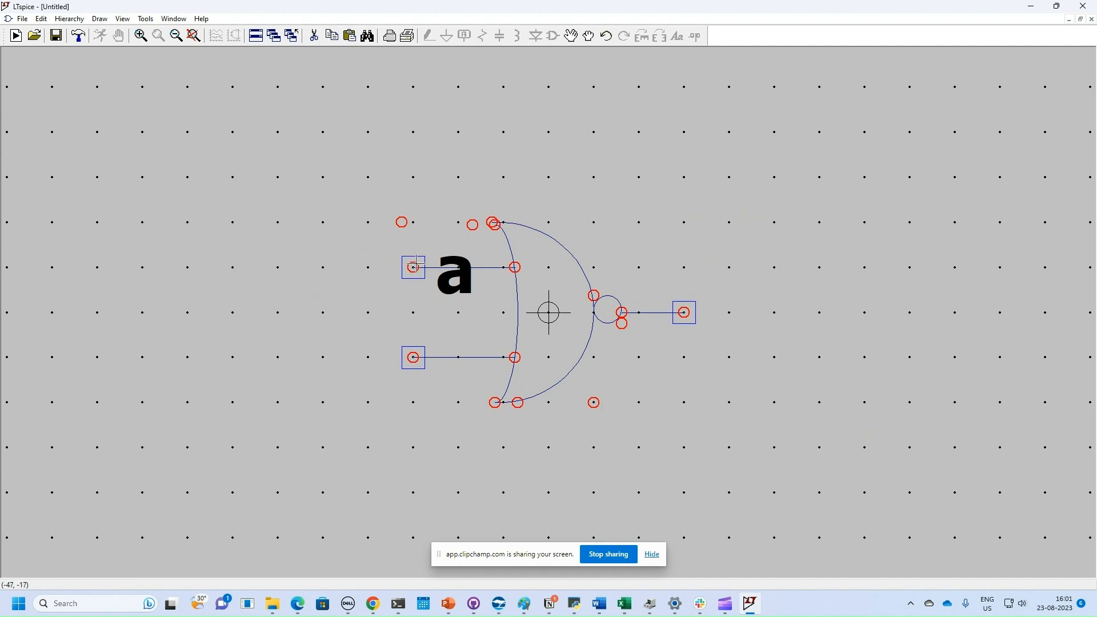
# Step: Change the upper pin's label justification to BOTTOM so 'a' shows above it
pyautogui.rightClick(414, 266)
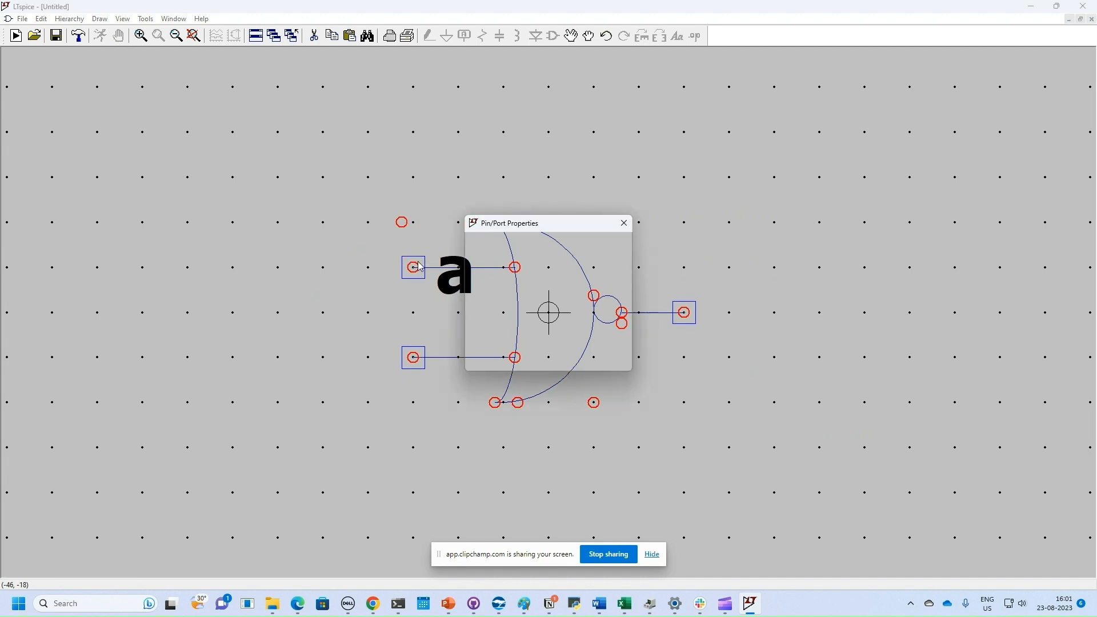
pyautogui.click(519, 312)
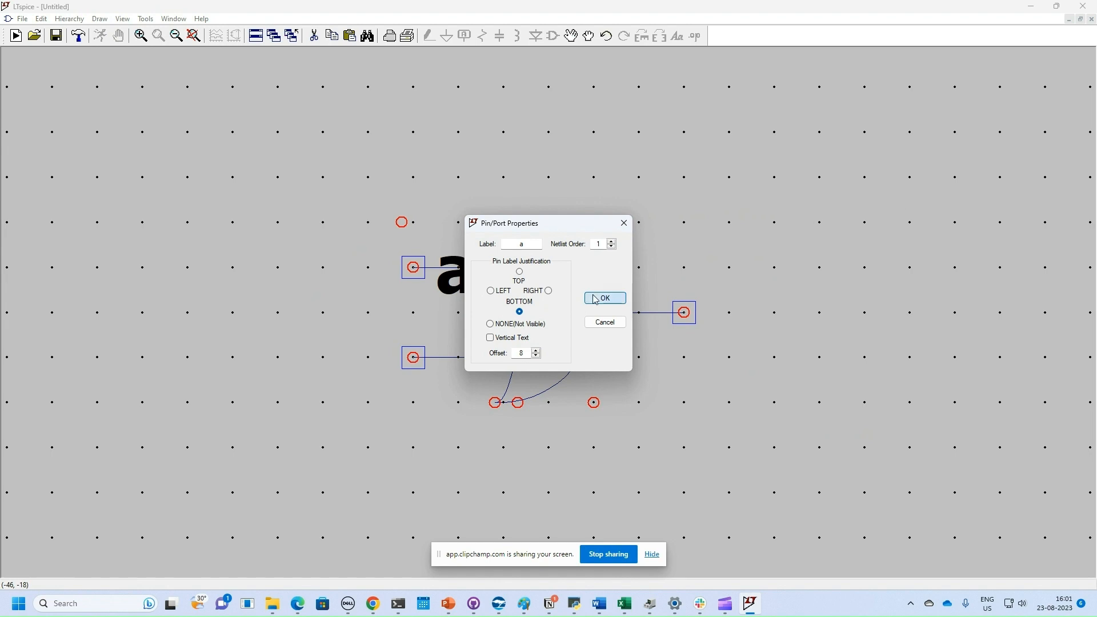
pyautogui.click(595, 298)
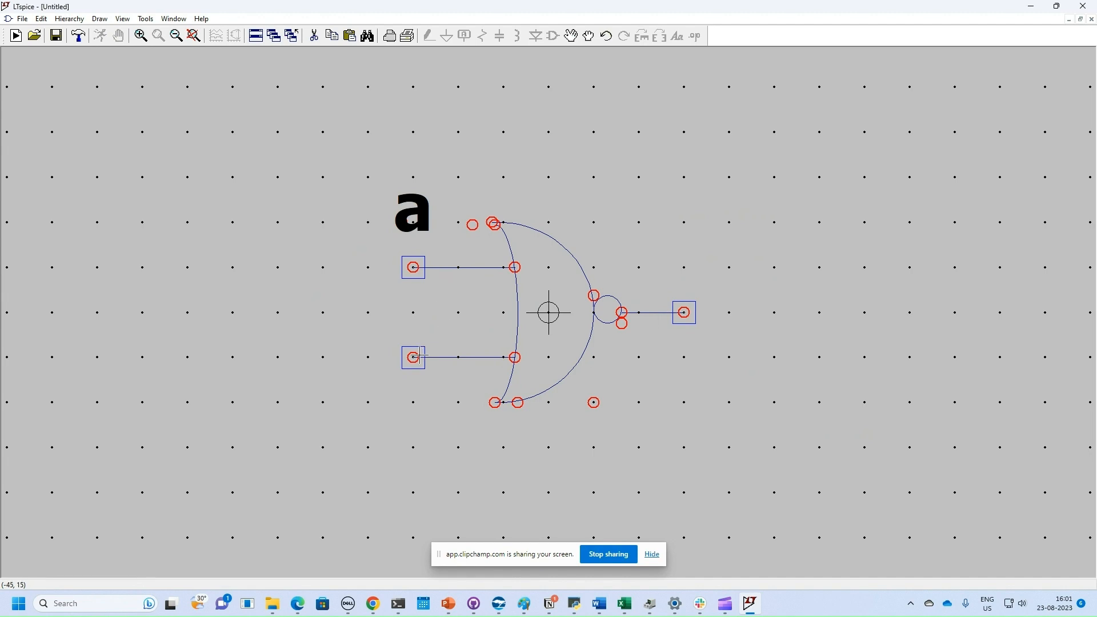
pyautogui.rightClick(421, 355)
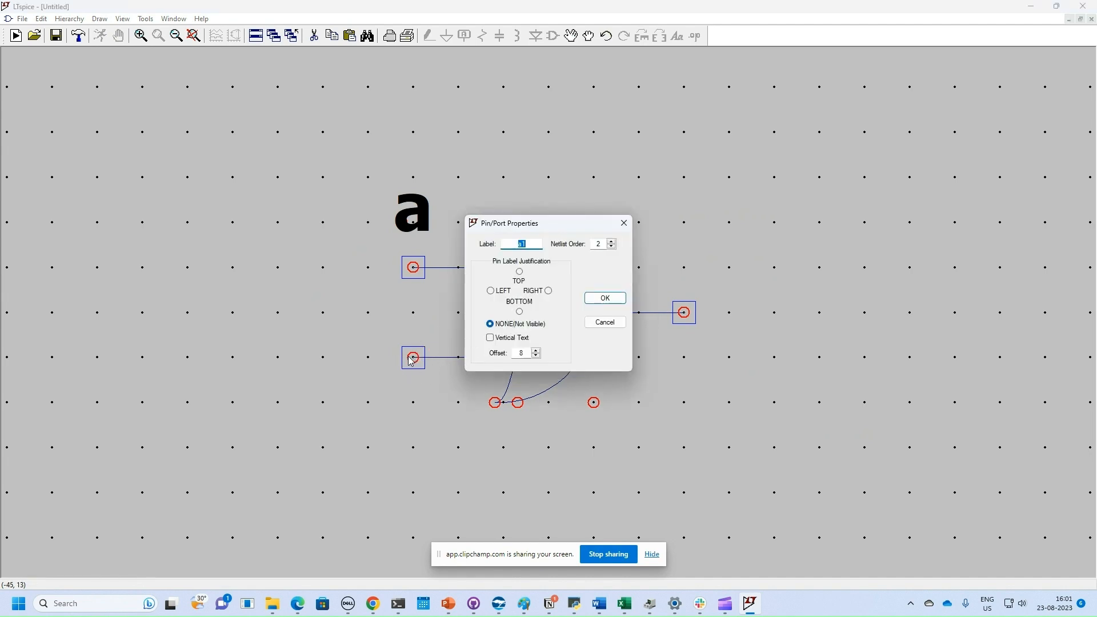
# Step: Label the lower input pin 'b' with TOP justification
pyautogui.click(520, 271)
pyautogui.write('b')
pyautogui.click(590, 305)
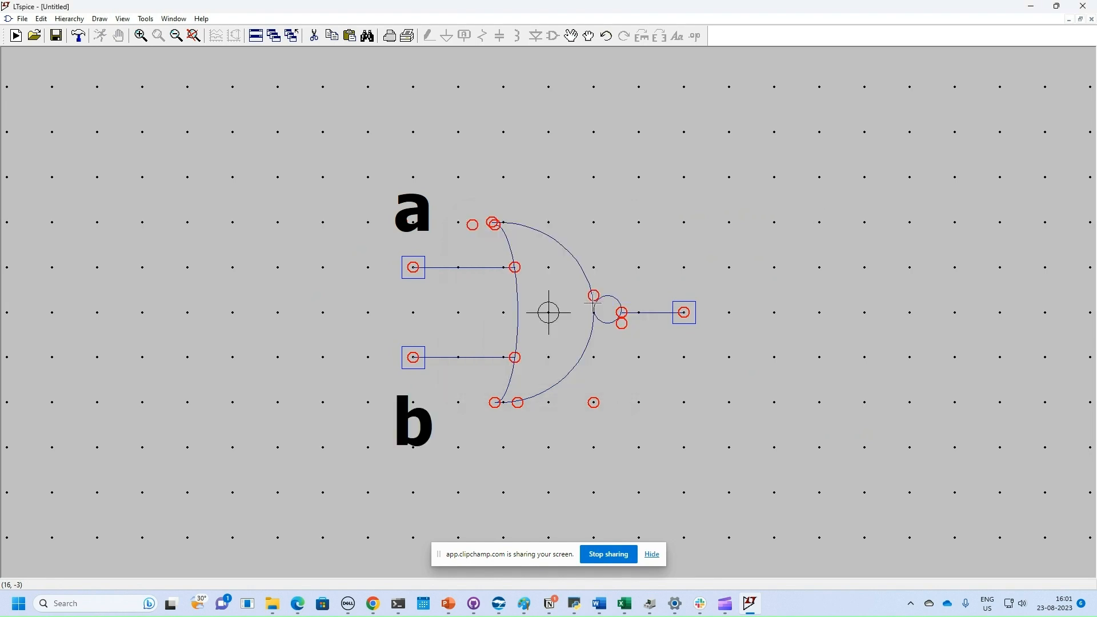
# Step: Label the output pin 'y' with TOP justification
pyautogui.rightClick(690, 312)
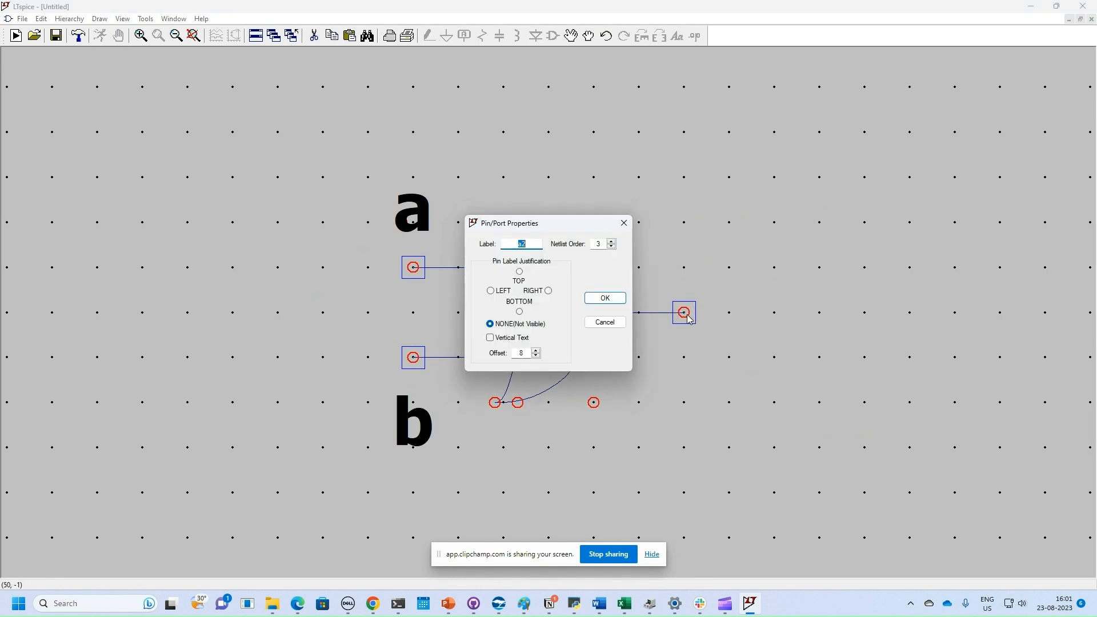
pyautogui.write('y')
pyautogui.click(520, 272)
pyautogui.click(605, 298)
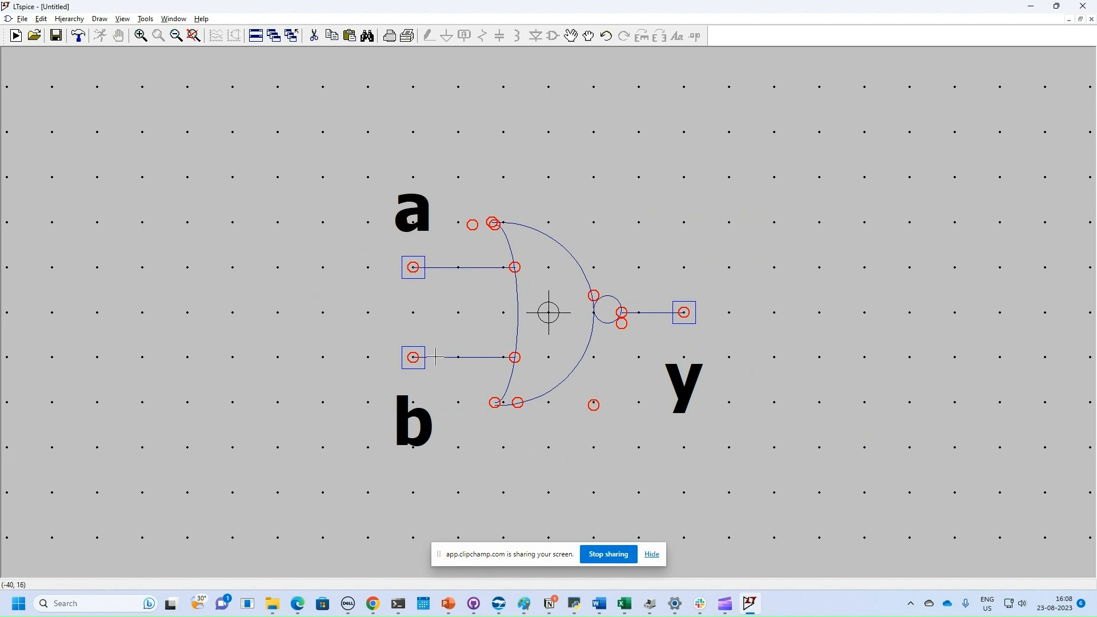
pyautogui.click(22, 19)
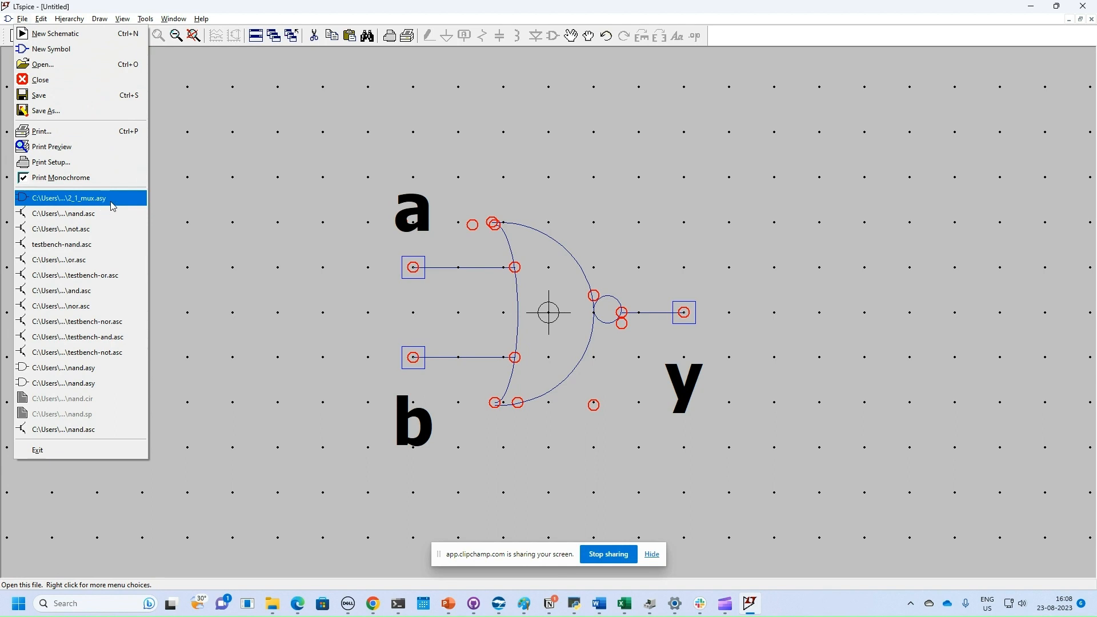
pyautogui.click(674, 156)
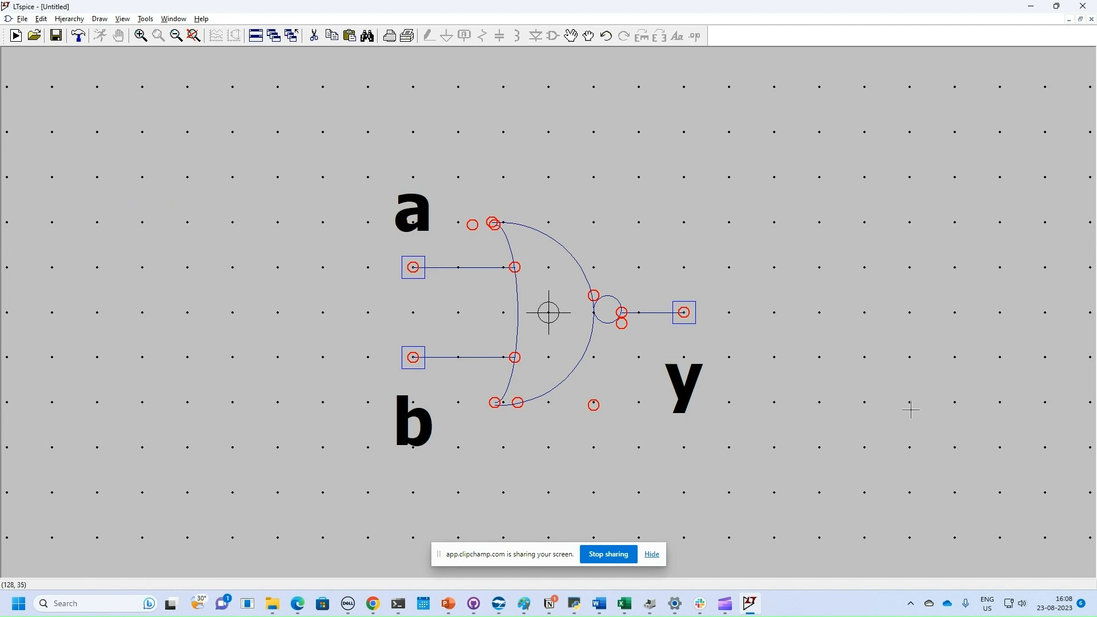
pyautogui.click(589, 39)
pyautogui.moveTo(270, 133); pyautogui.dragTo(872, 537)
pyautogui.moveTo(607, 446); pyautogui.dragTo(863, 532)
pyautogui.click(589, 38)
pyautogui.moveTo(575, 387); pyautogui.dragTo(617, 433)
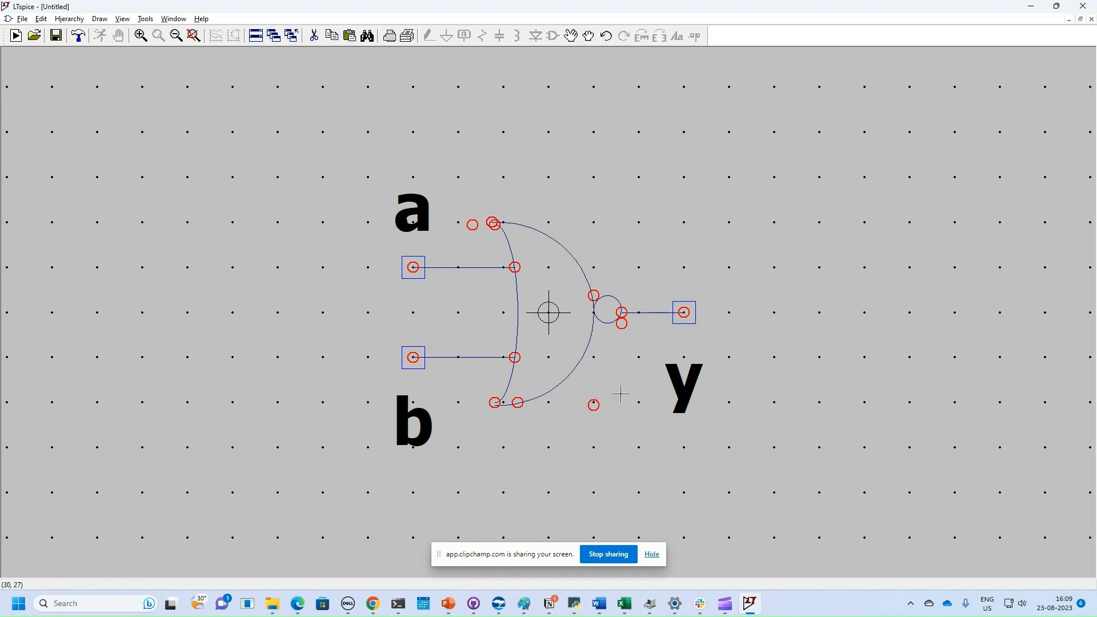